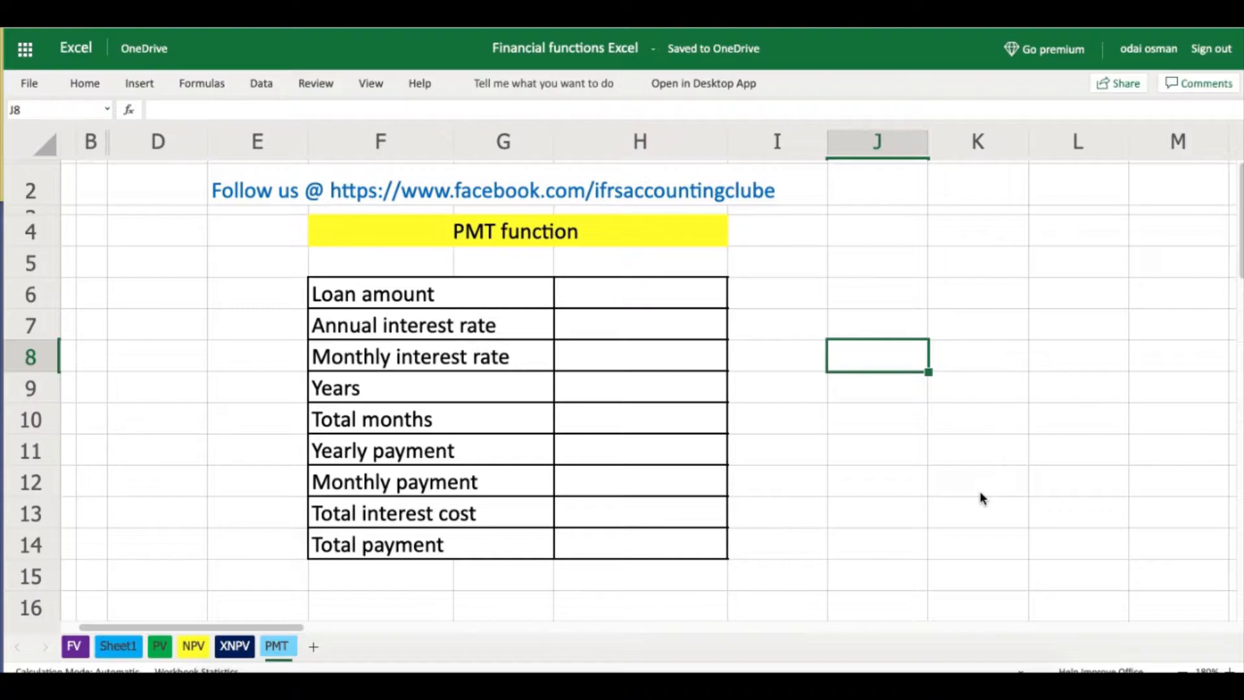
left_click(677, 232)
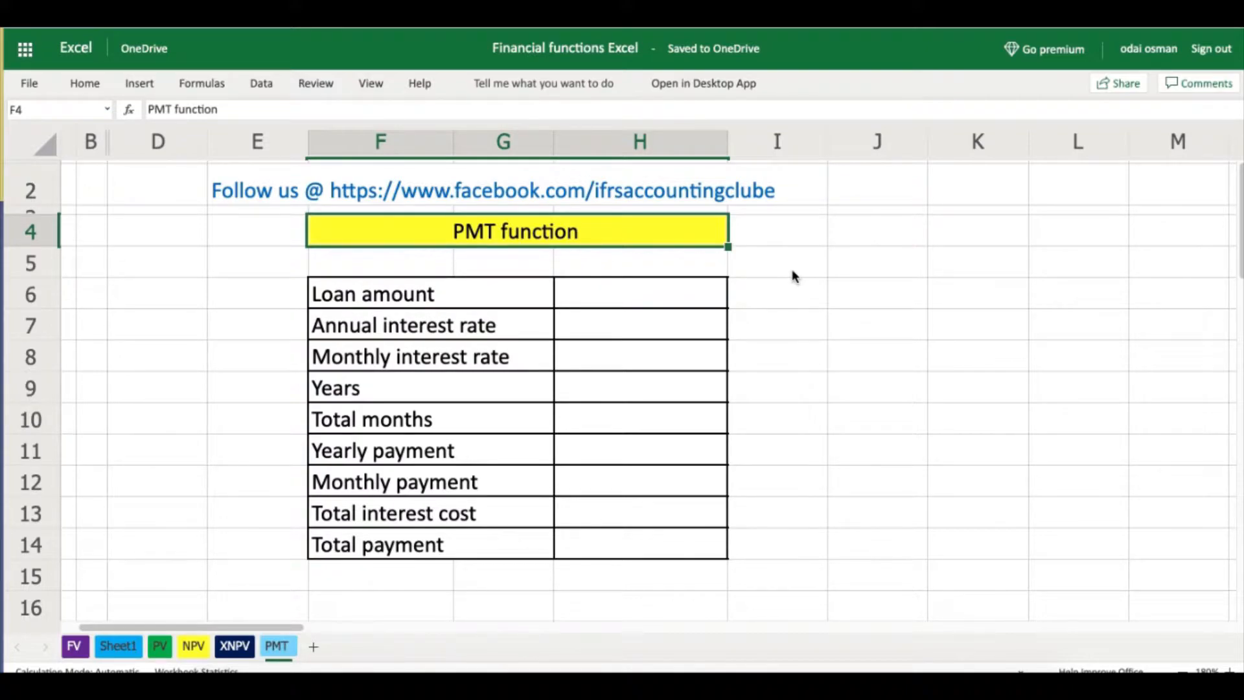
left_click(878, 324)
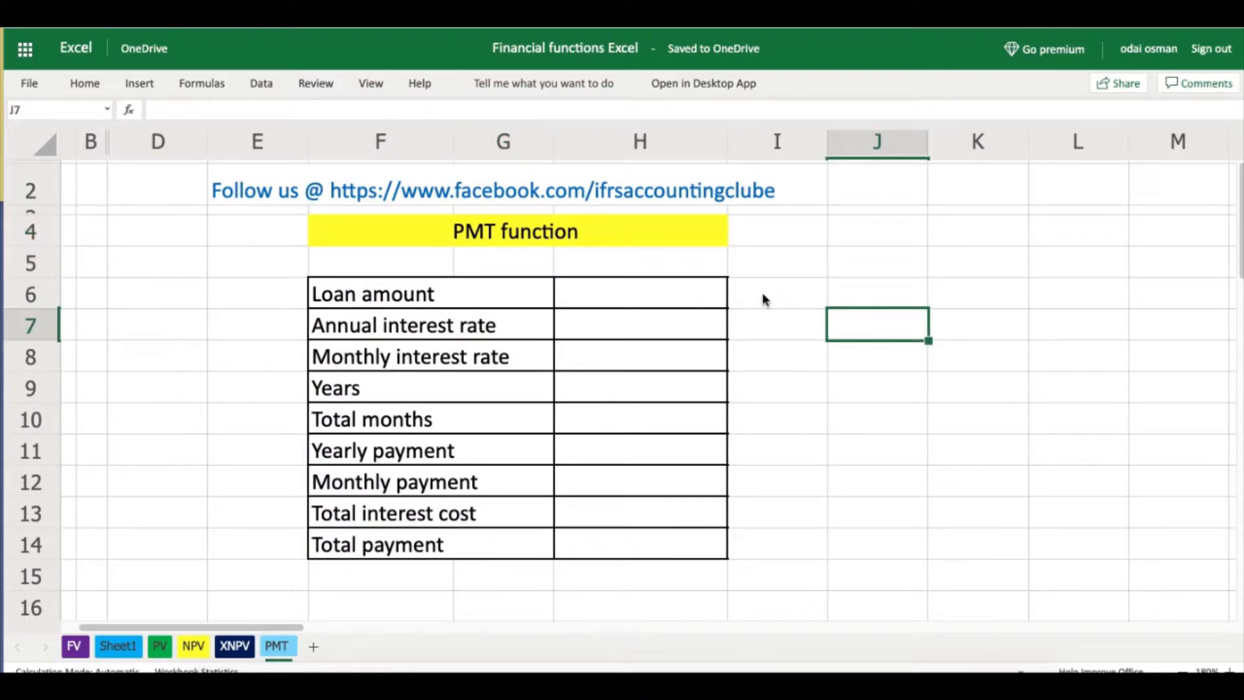
left_click(597, 227)
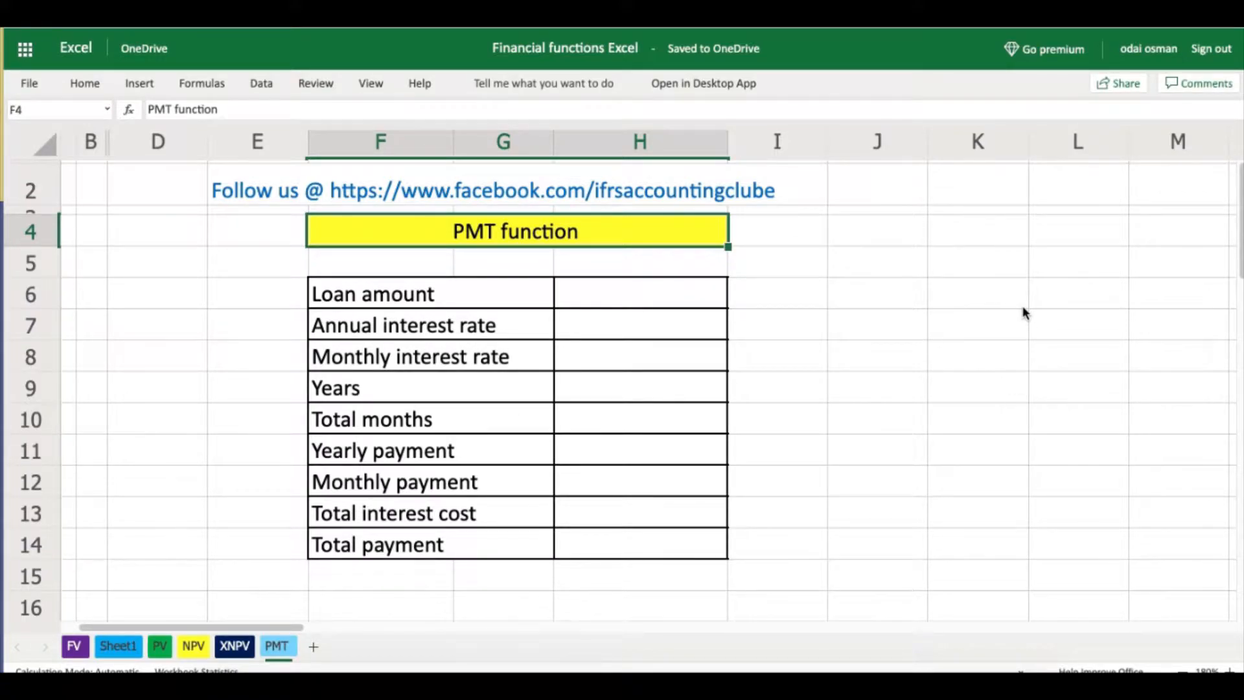
left_click(540, 235)
left_click(664, 272)
left_click(596, 236)
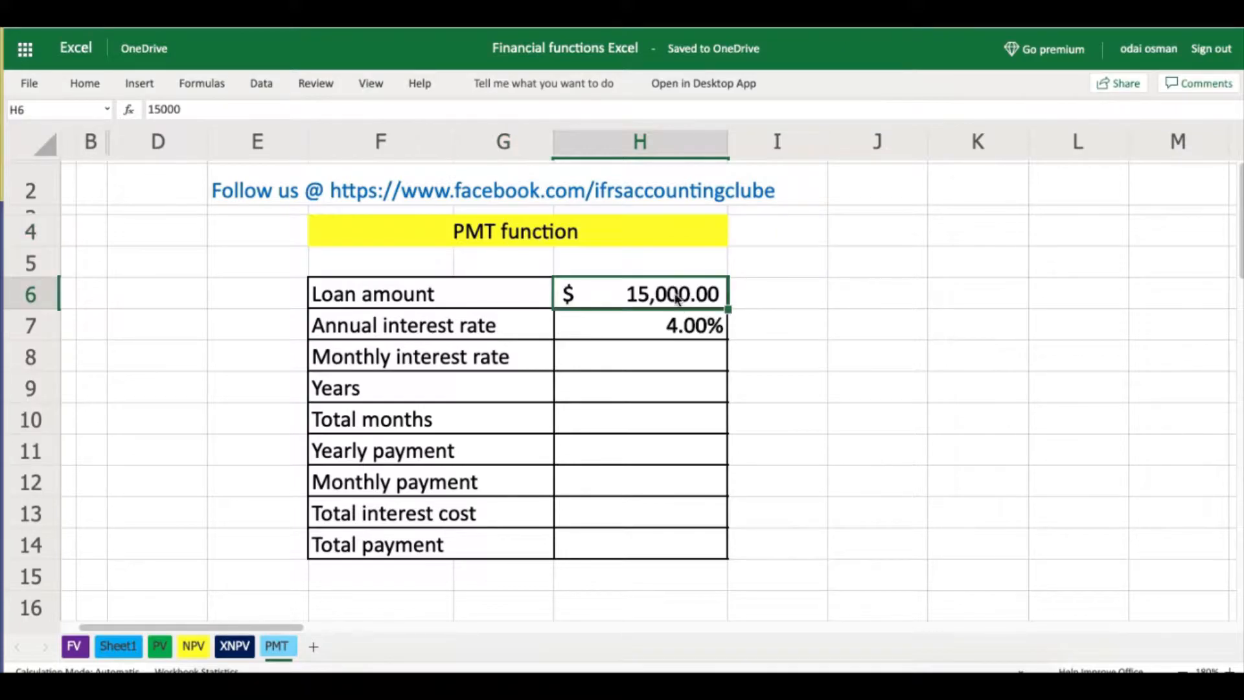
left_click_drag(675, 298, 680, 361)
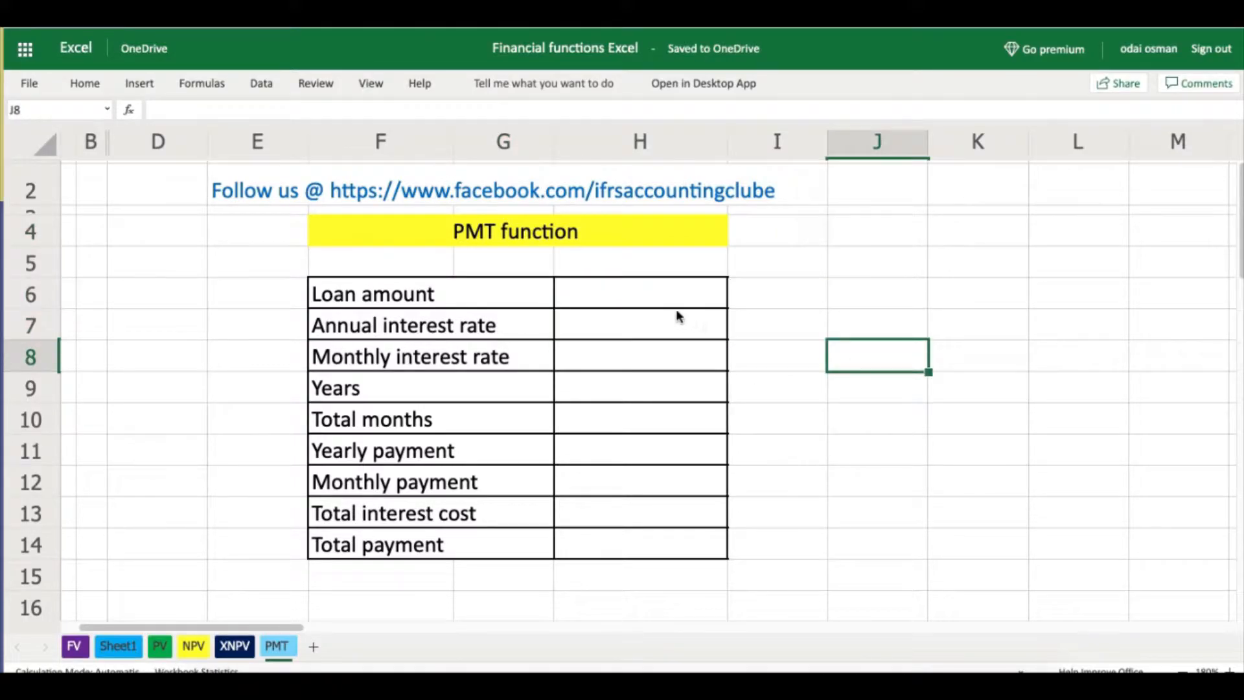
Step: Enter a loan amount of 15,000 in H6 and an annual interest rate of 4% in H7
left_click(632, 300)
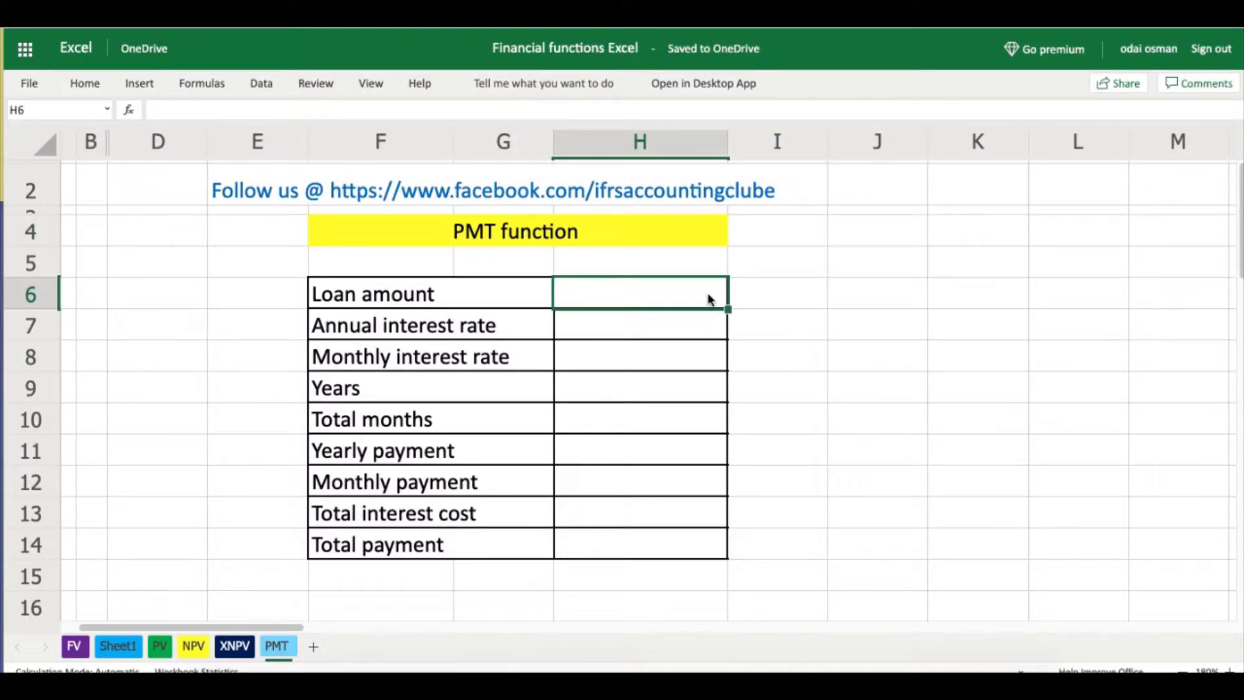
type("15,000")
key("Return")
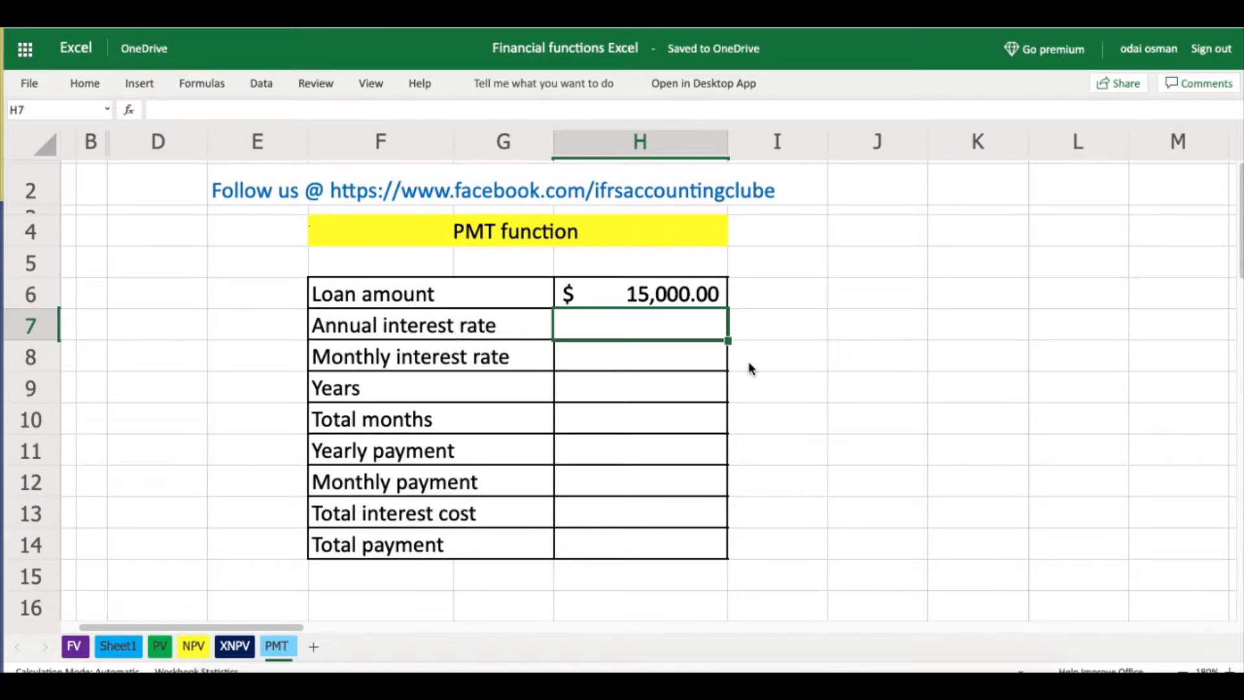
type("4%")
key("Return")
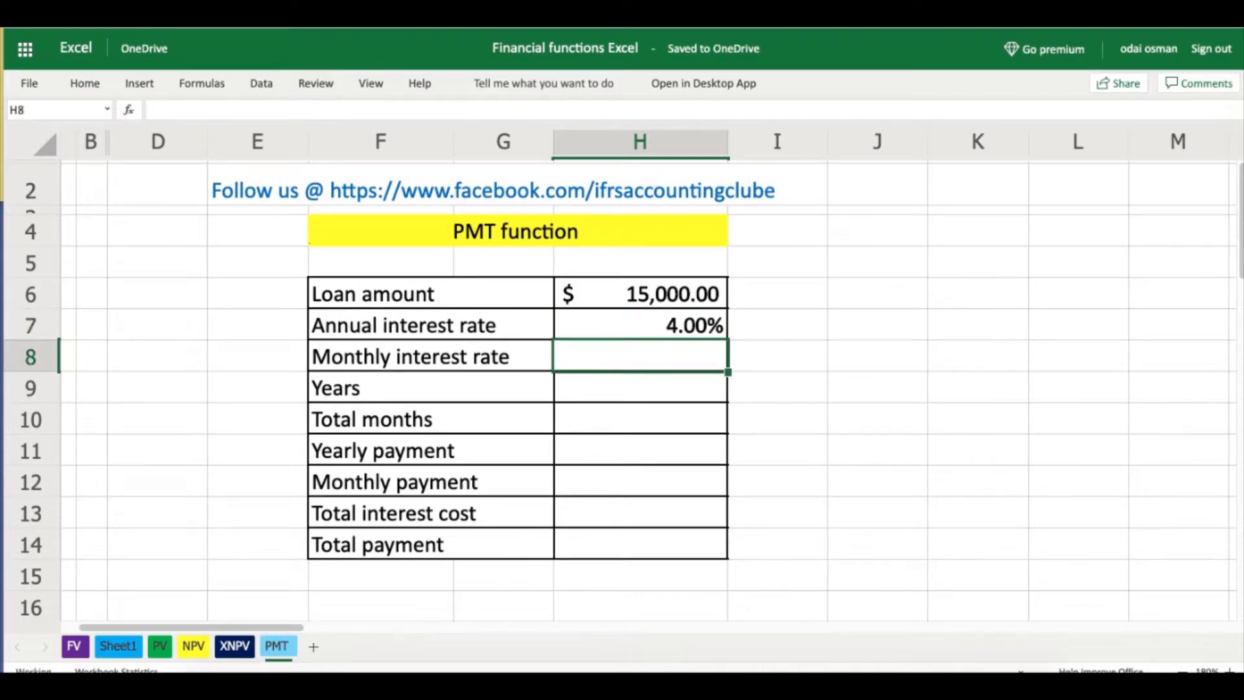
Step: Calculate the monthly interest rate in H8 by dividing the annual rate by 12 with the formula =H7/12
left_click(495, 361)
left_click(647, 365)
left_click(464, 361)
left_click(601, 364)
type("=")
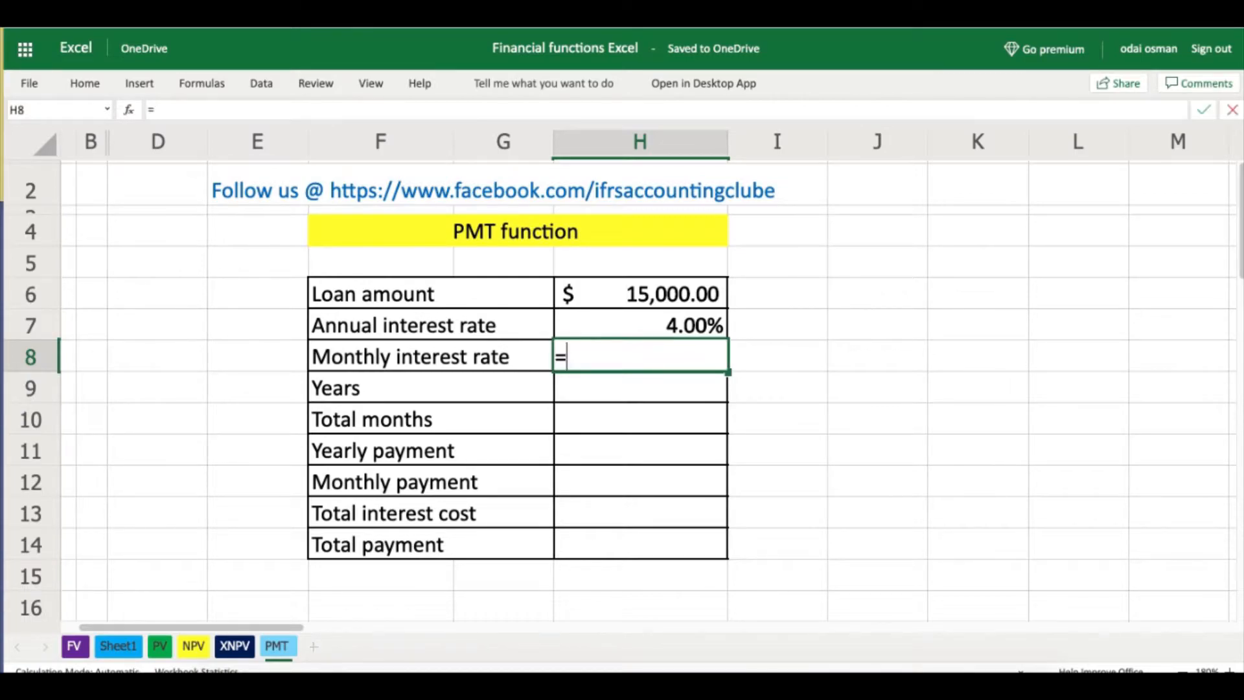
left_click(680, 328)
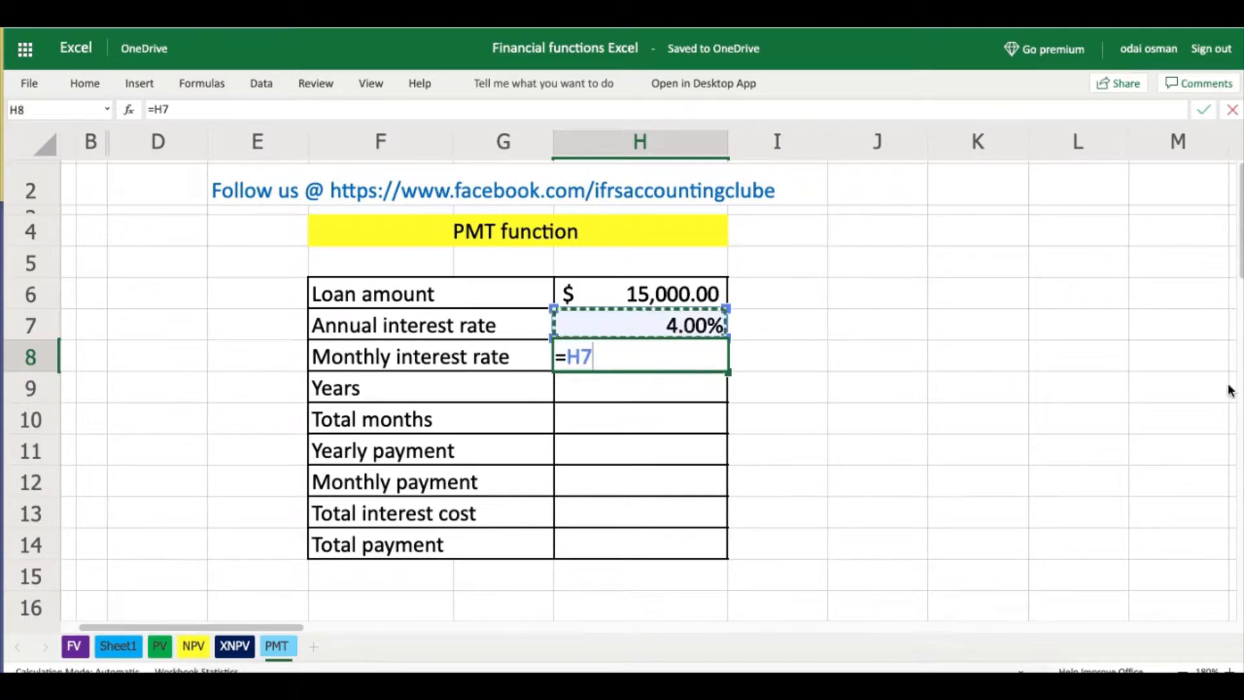
type("/12")
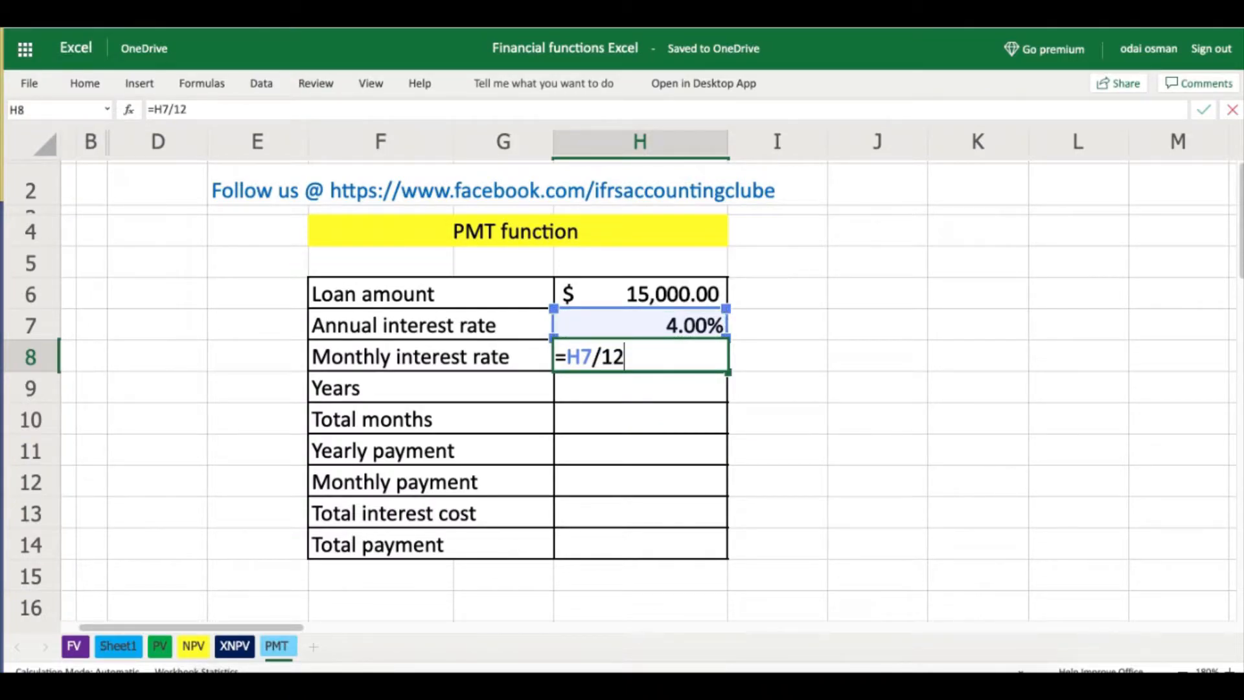
key("Return")
key("Up")
key("Left")
left_click(677, 358)
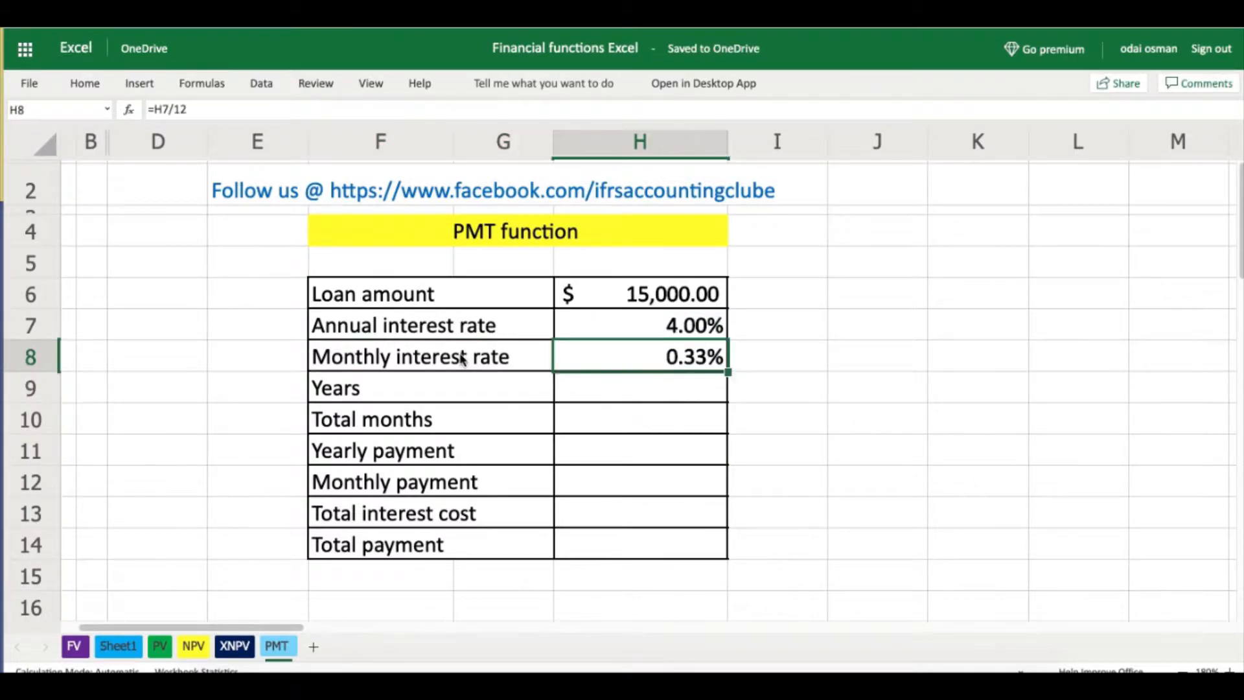
left_click(430, 361)
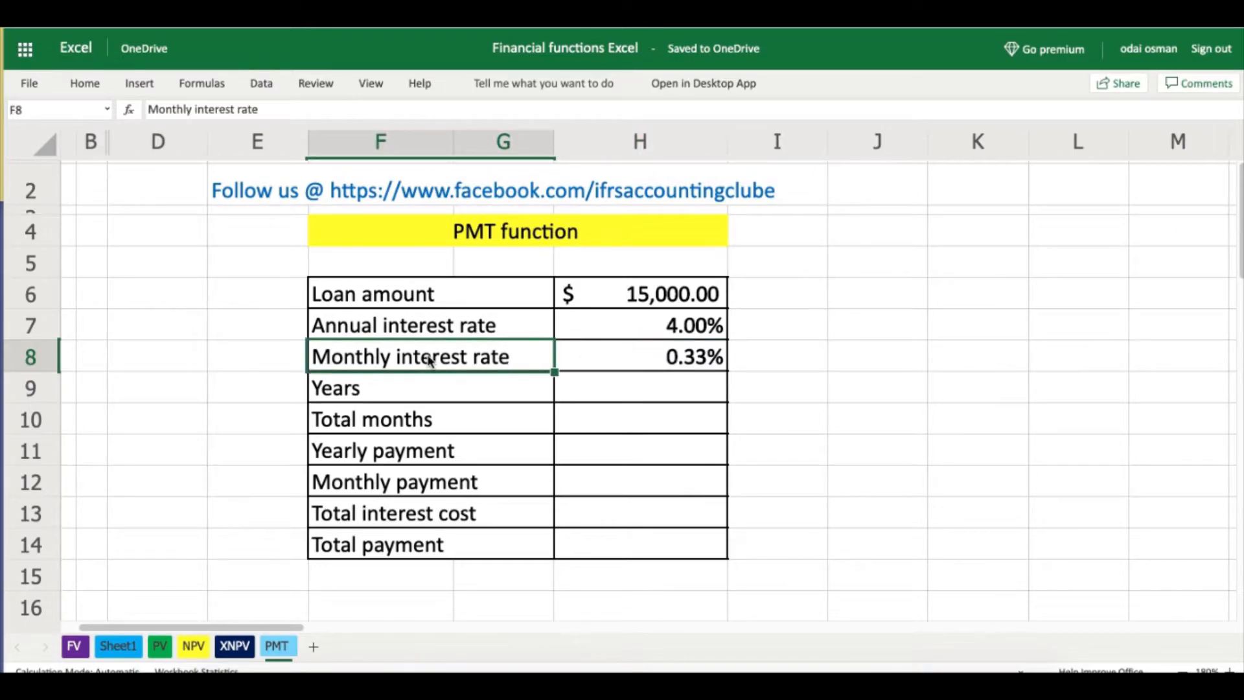
left_click(664, 362)
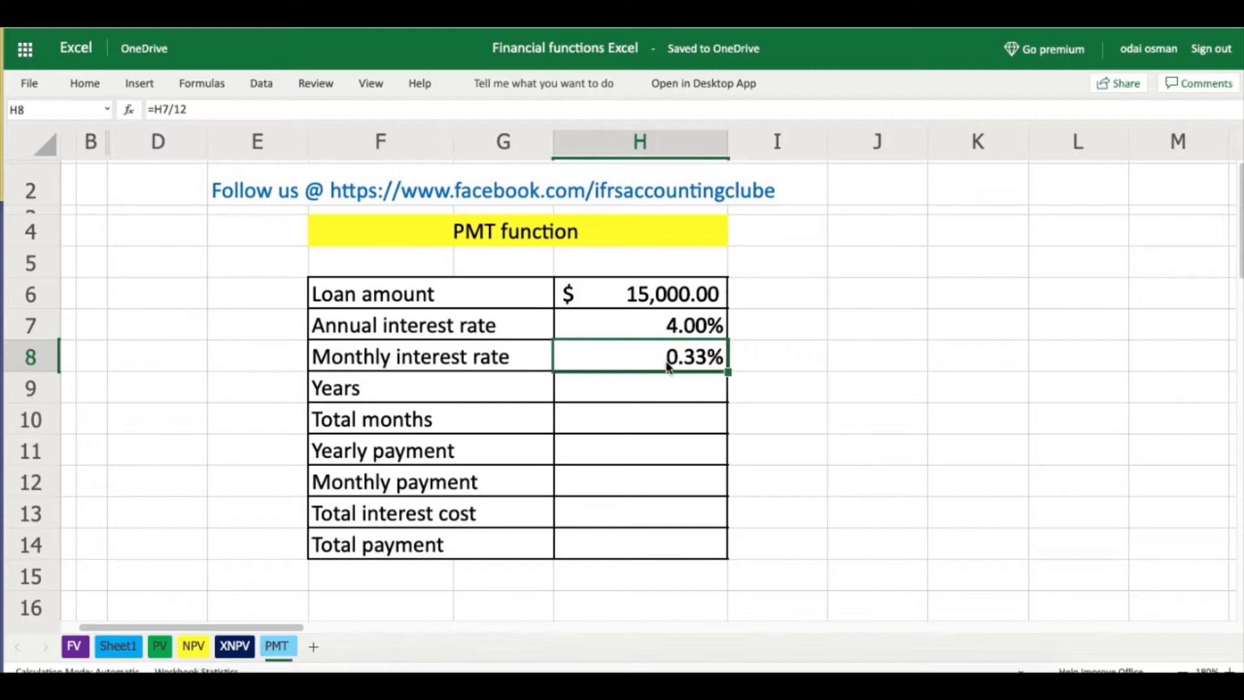
Step: Enter 5 as the number of years in H9
left_click(402, 398)
left_click(627, 393)
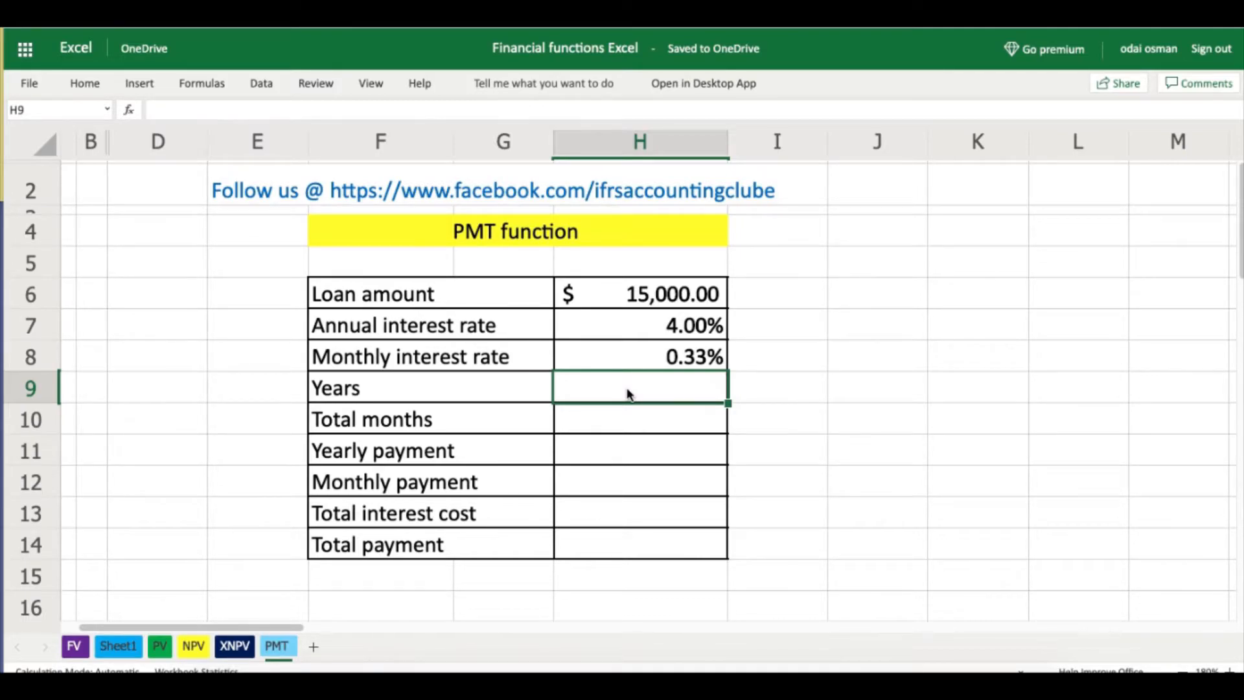
type("5")
key("Return")
Step: Calculate the total months in H10 by multiplying the years by 12 with the formula =H9*12
left_click(465, 420)
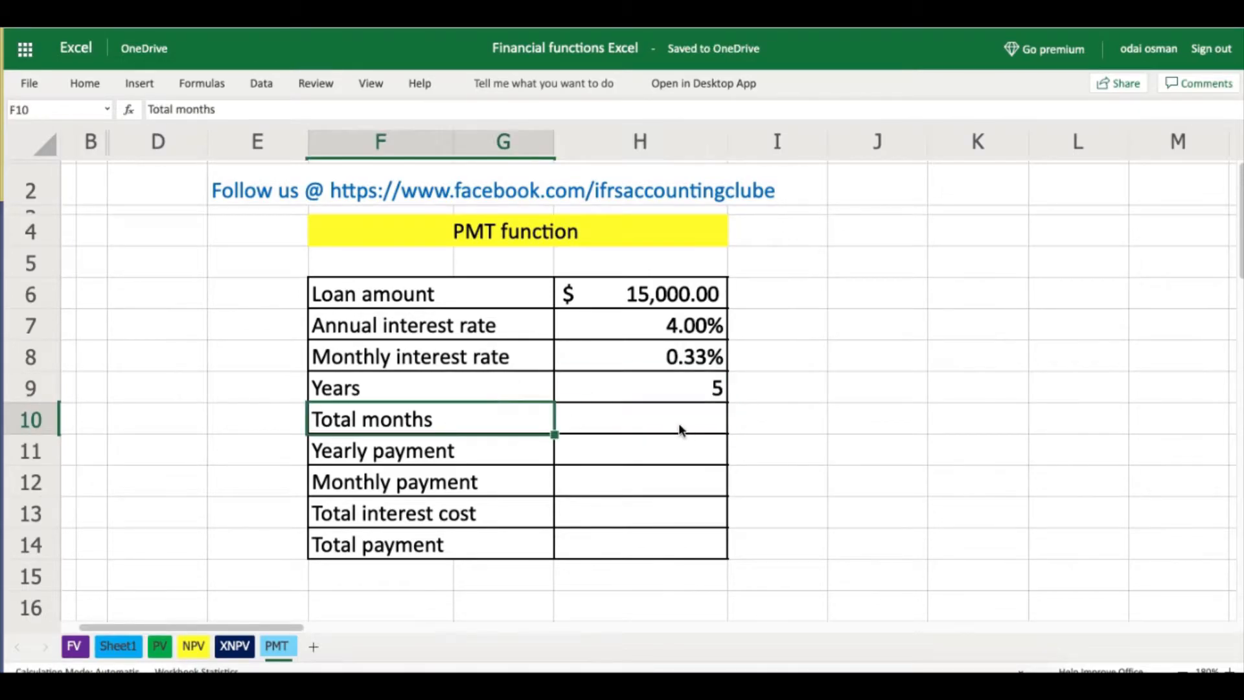
left_click(602, 420)
left_click(409, 420)
left_click(661, 420)
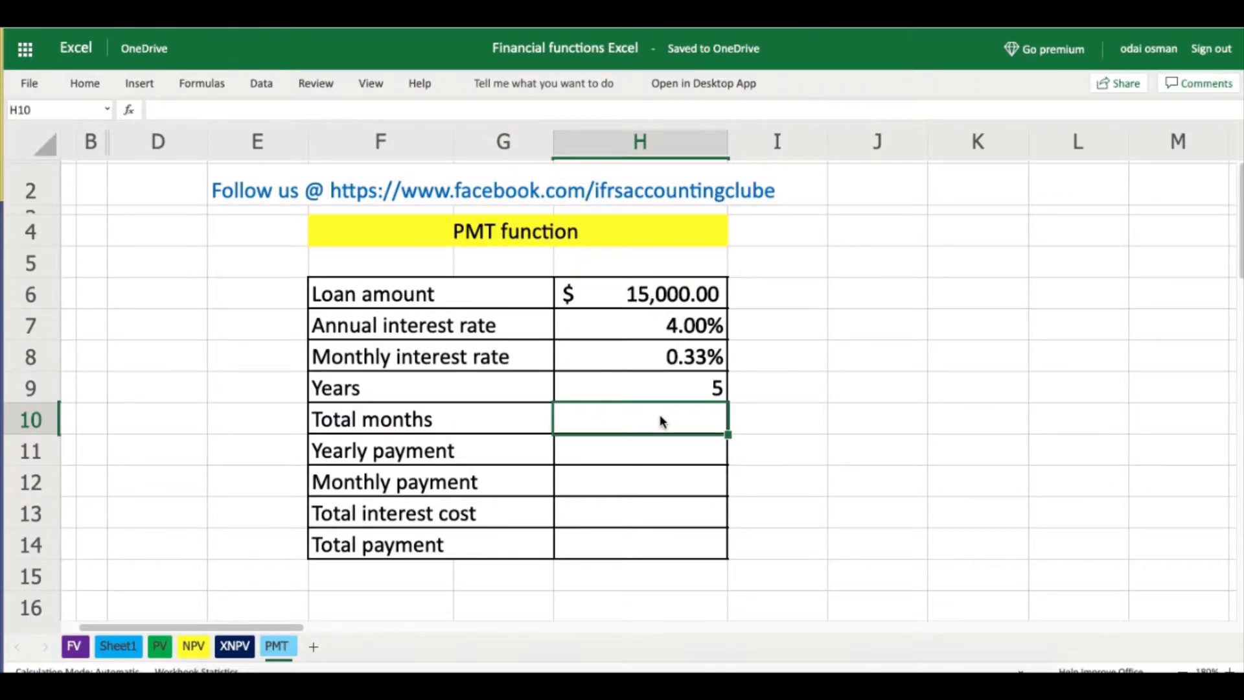
type("=")
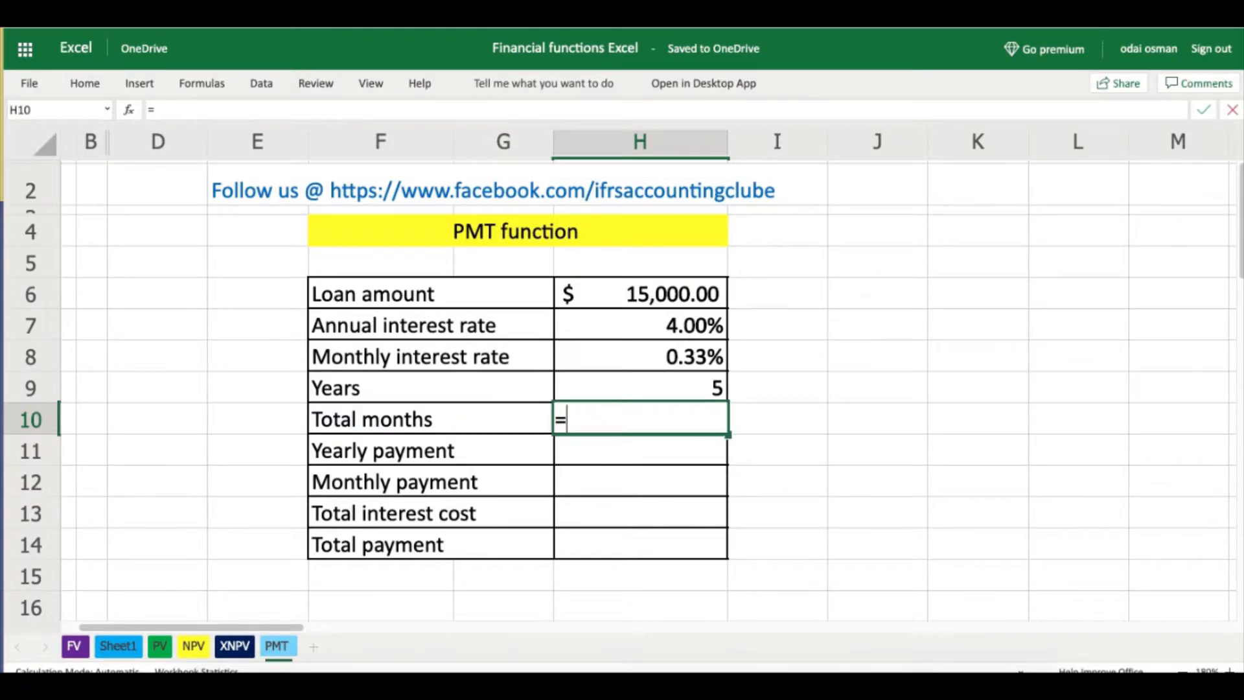
left_click(671, 390)
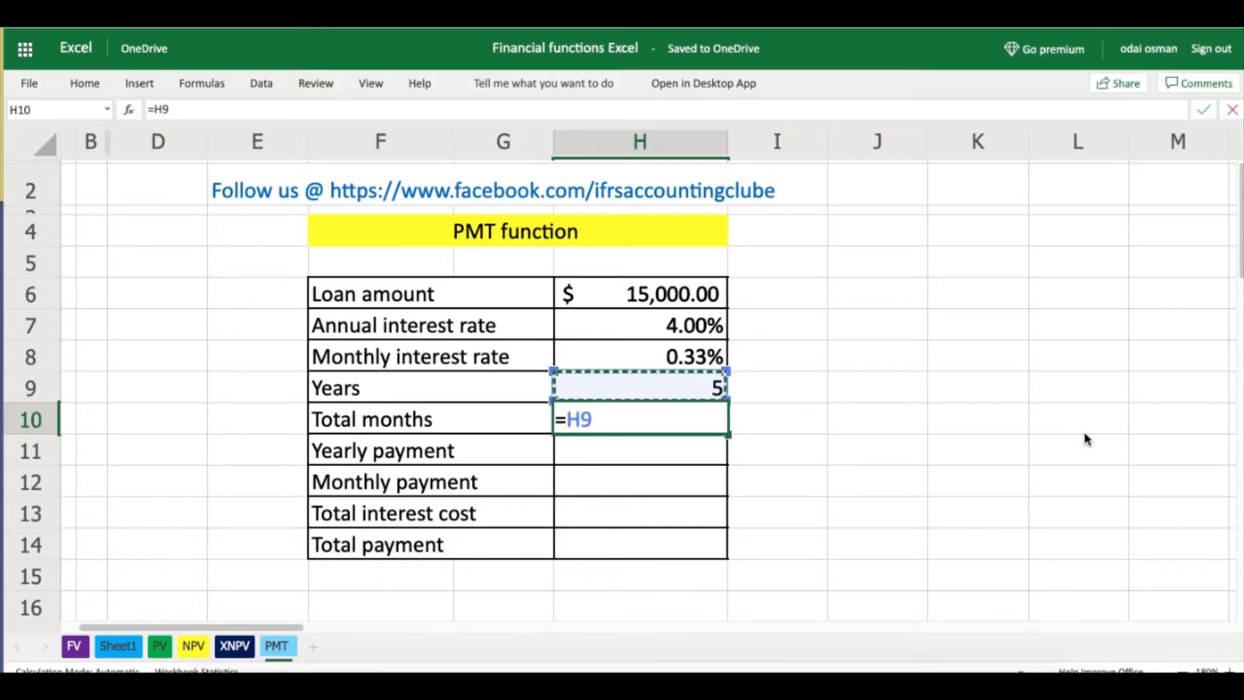
type("*")
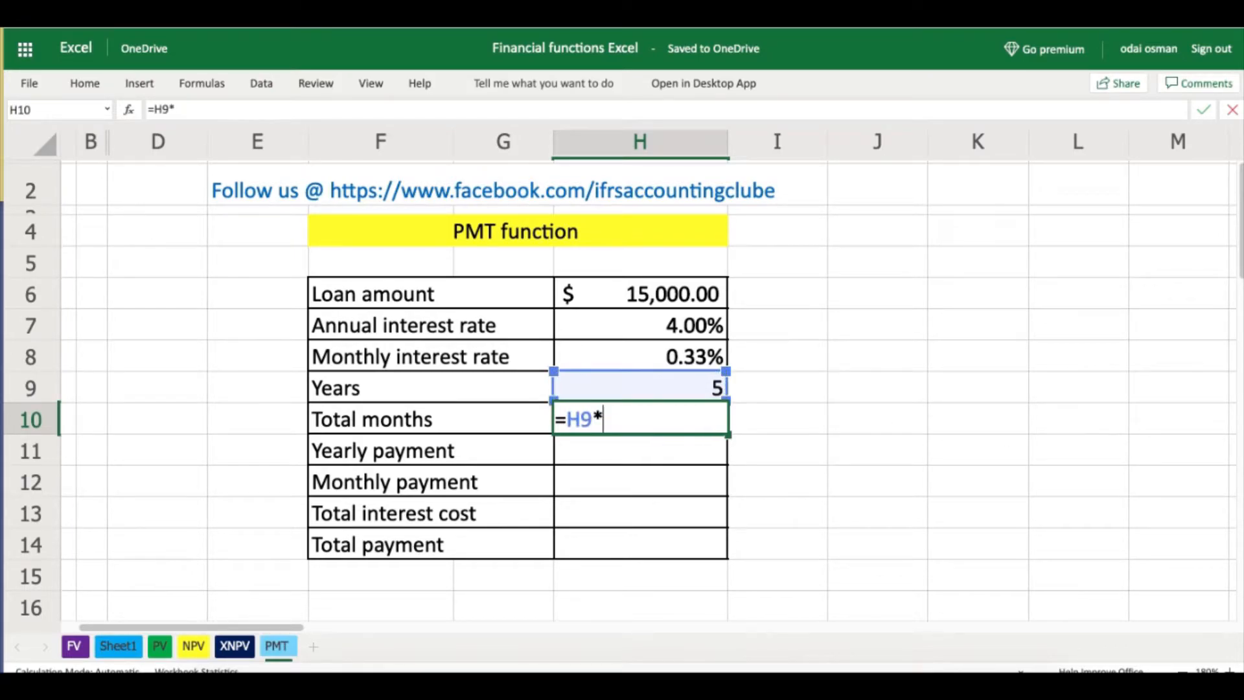
type("12")
key("Return")
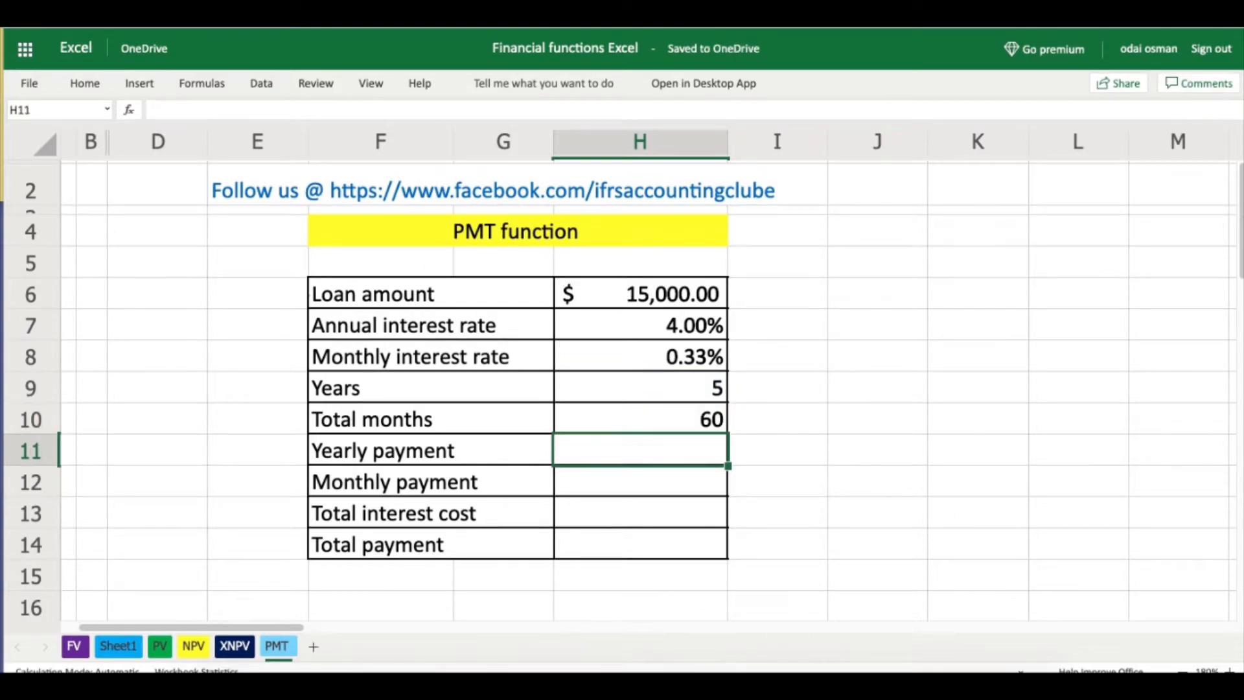
left_click(996, 449)
left_click(663, 419)
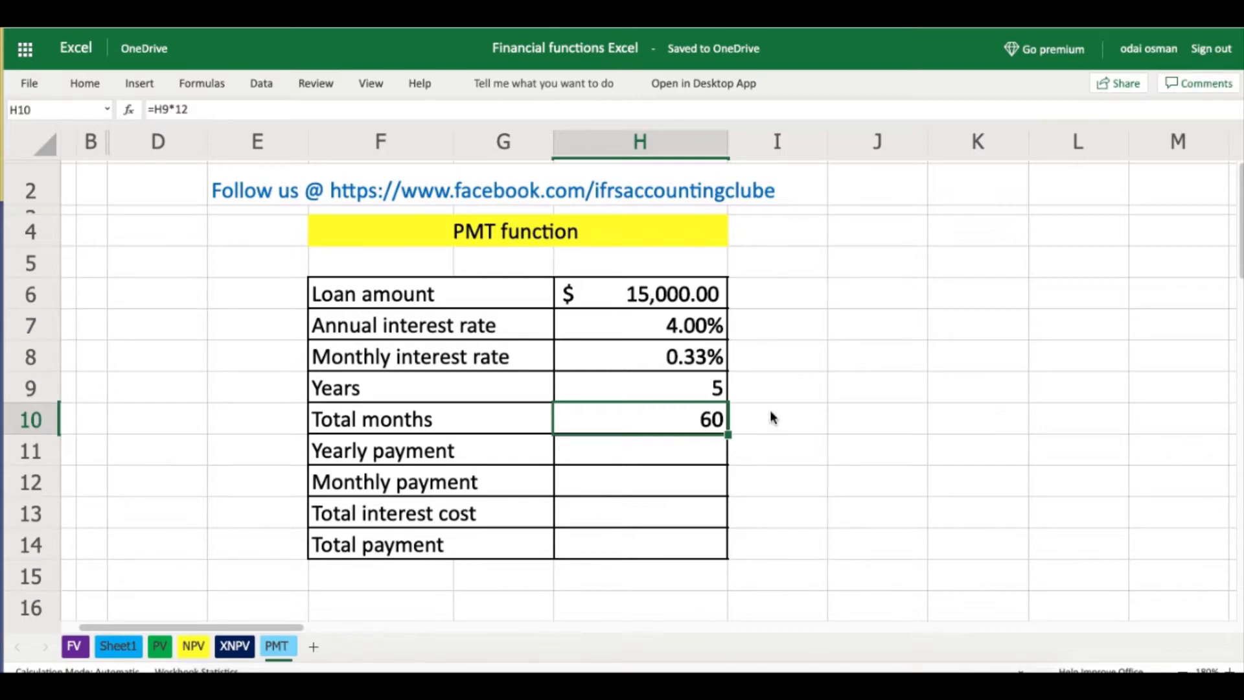
Step: Calculate the yearly payment in H11 from the annual rate, years and loan amount with the formula =PMT(H7;H9;H6)
left_click(537, 452)
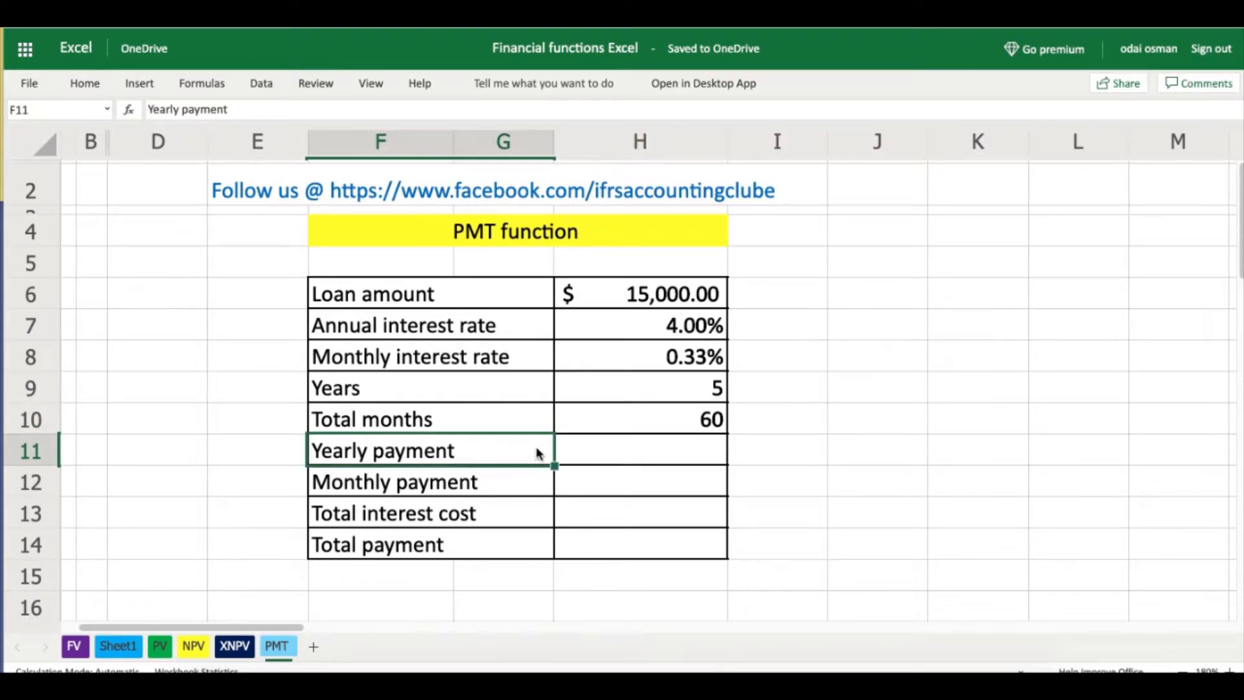
left_click(613, 451)
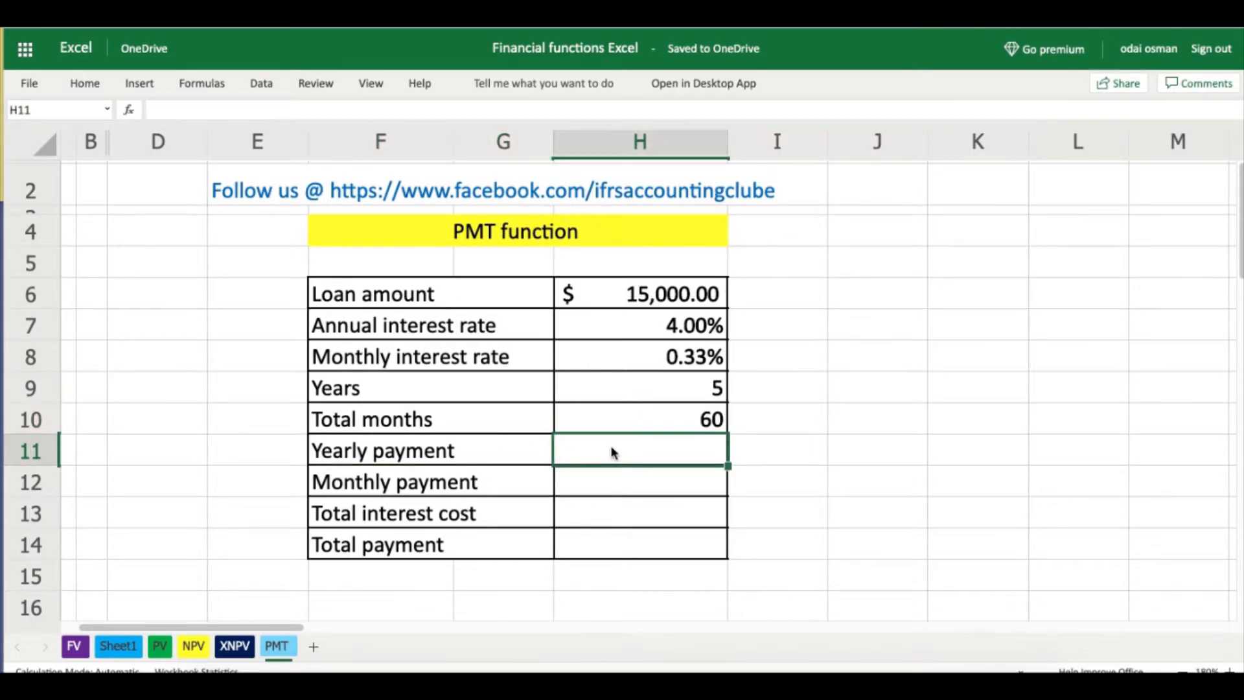
left_click(448, 454)
left_click(674, 446)
type("=")
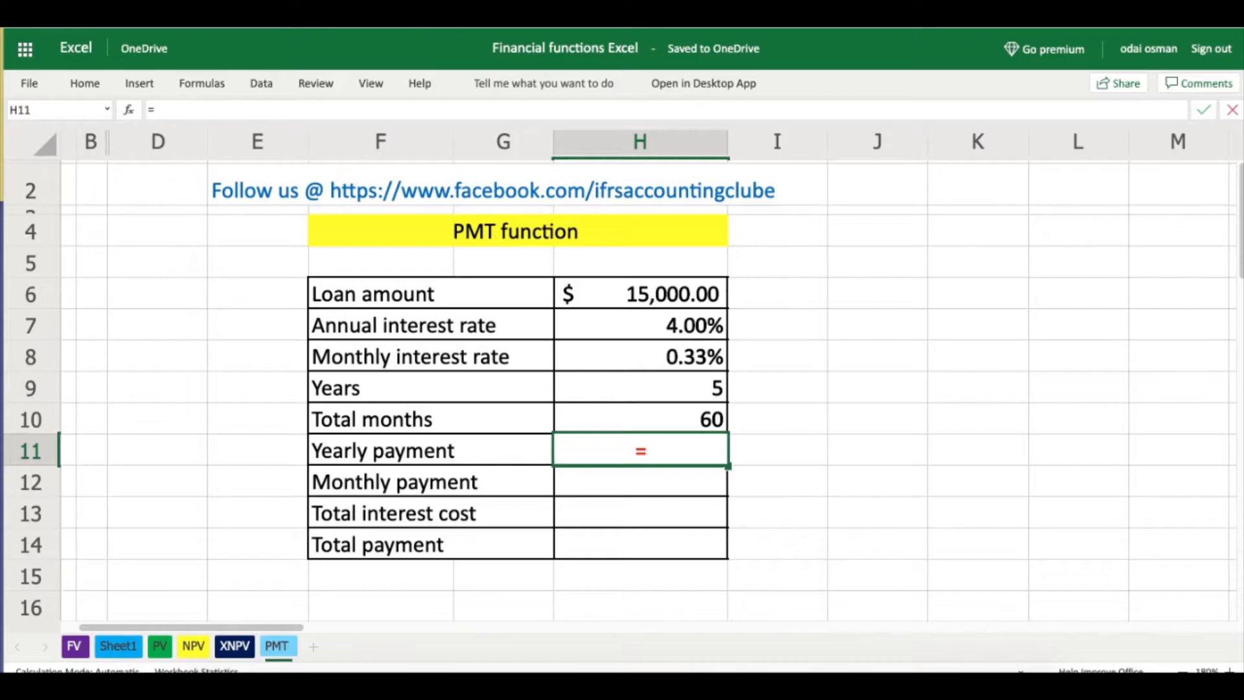
type("pm")
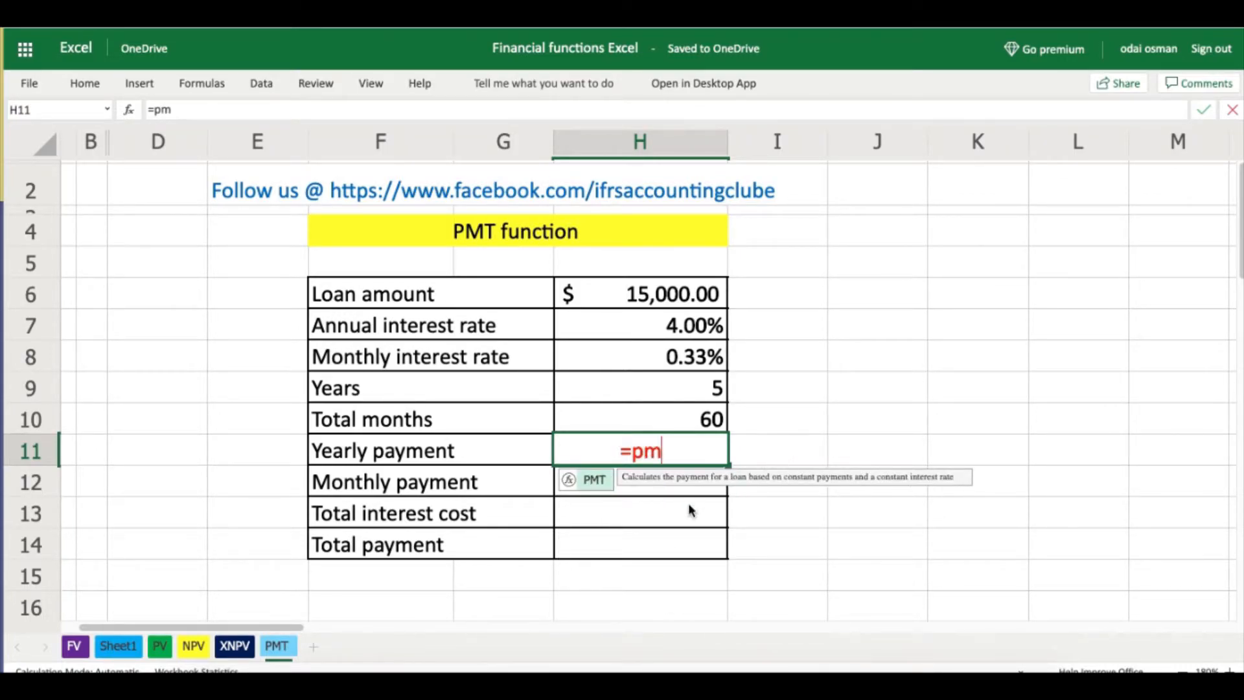
double_click(591, 486)
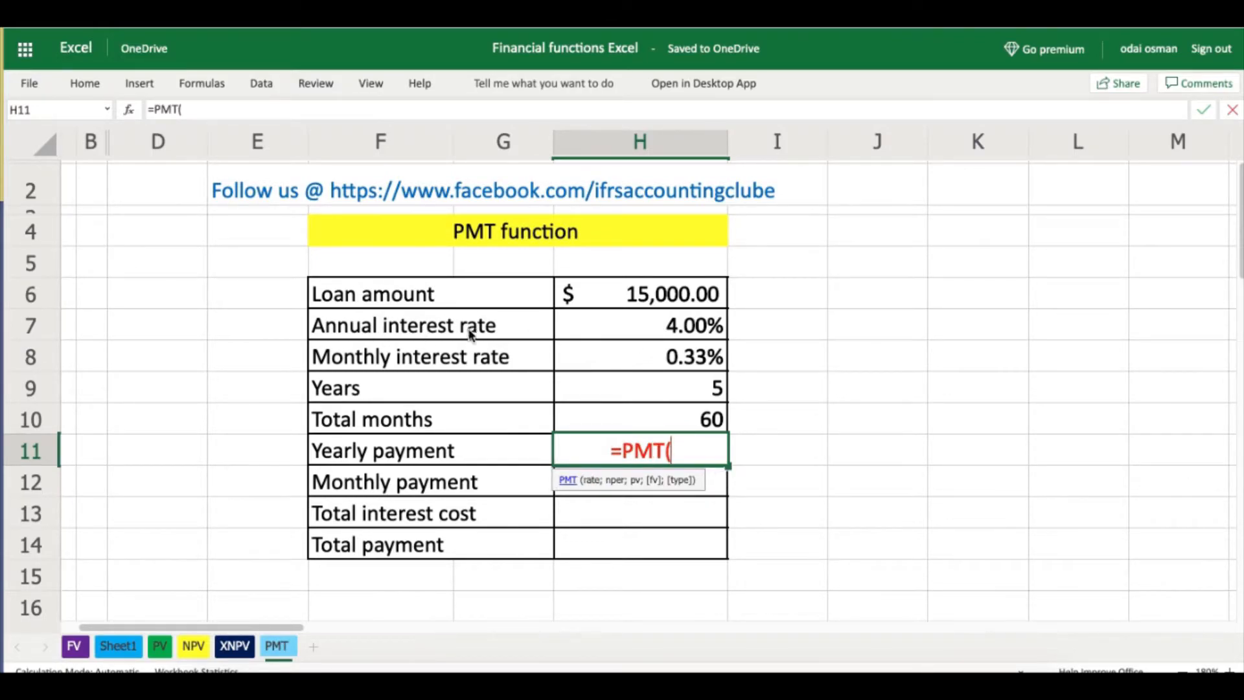
left_click(681, 330)
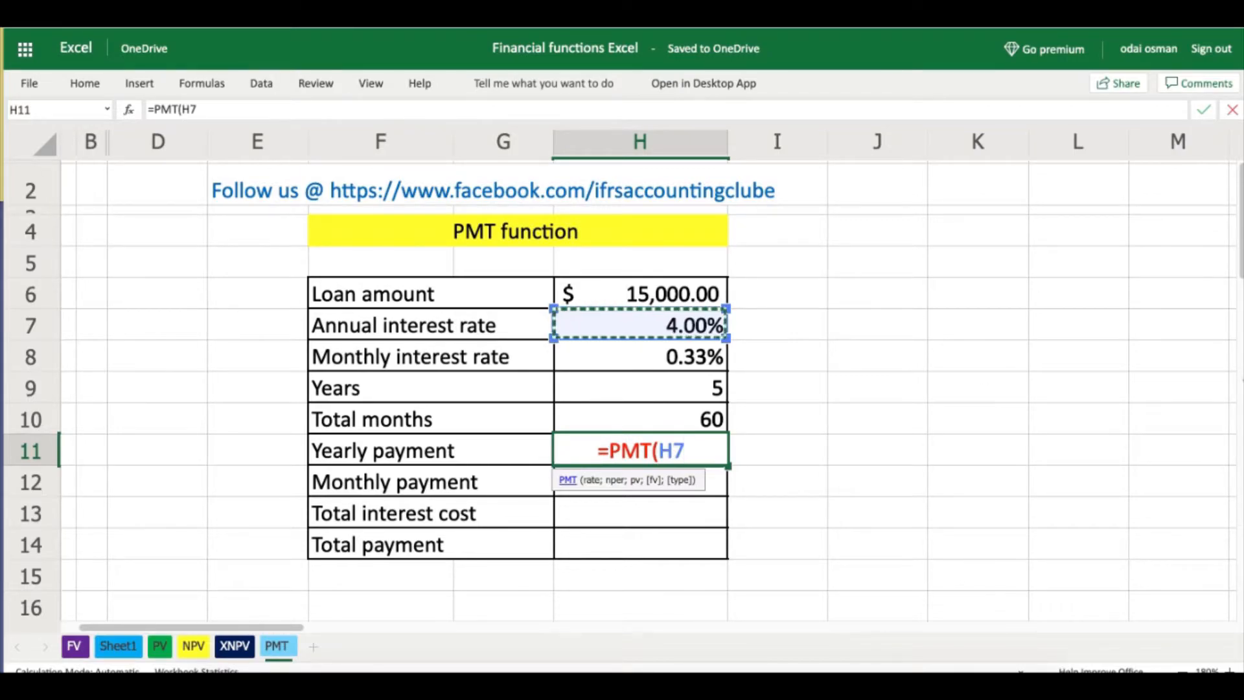
type(";")
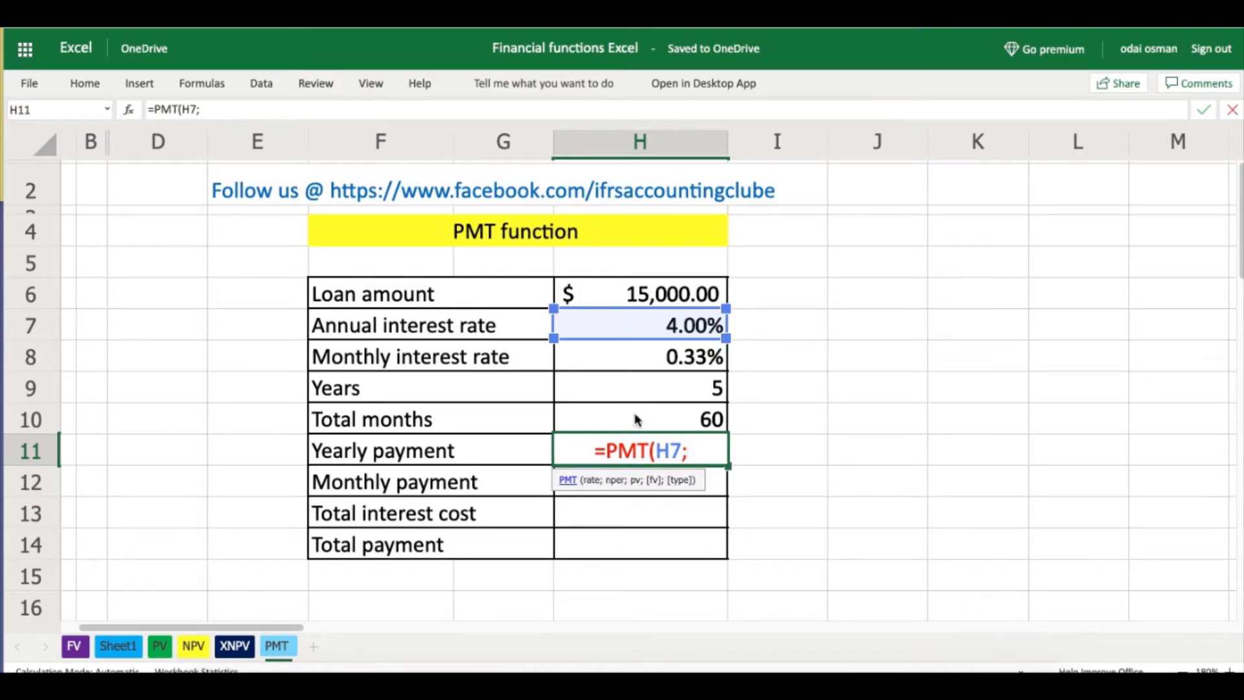
left_click(671, 396)
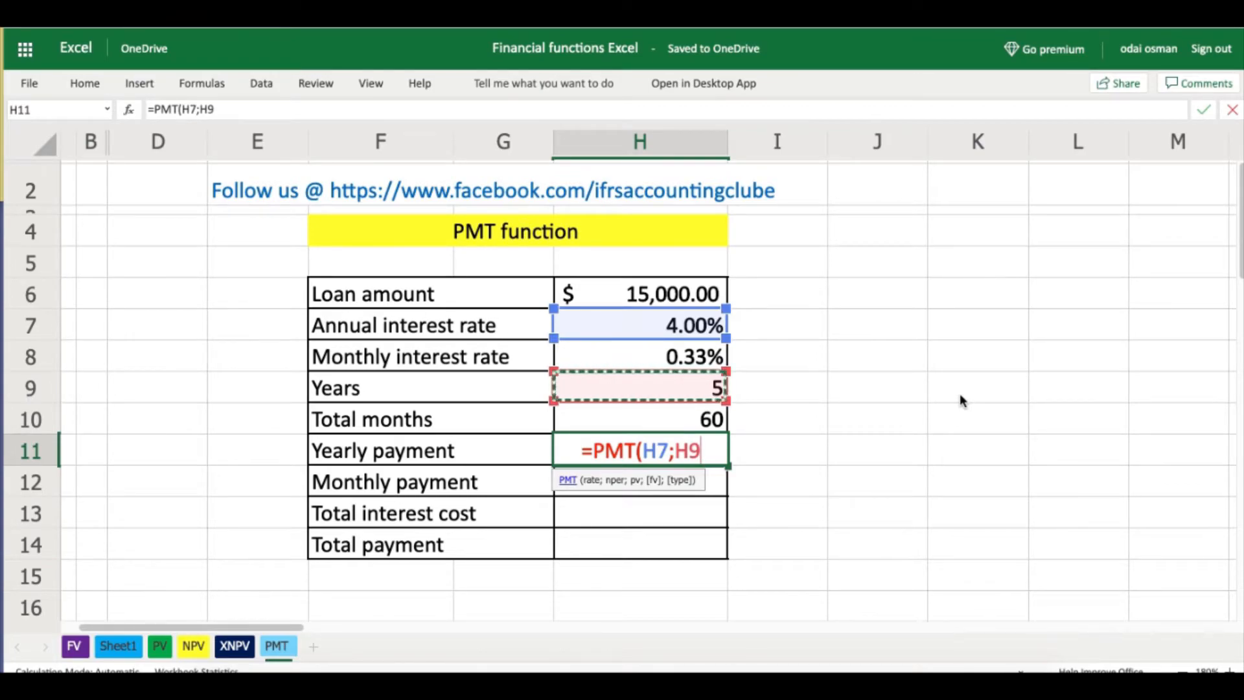
type(";")
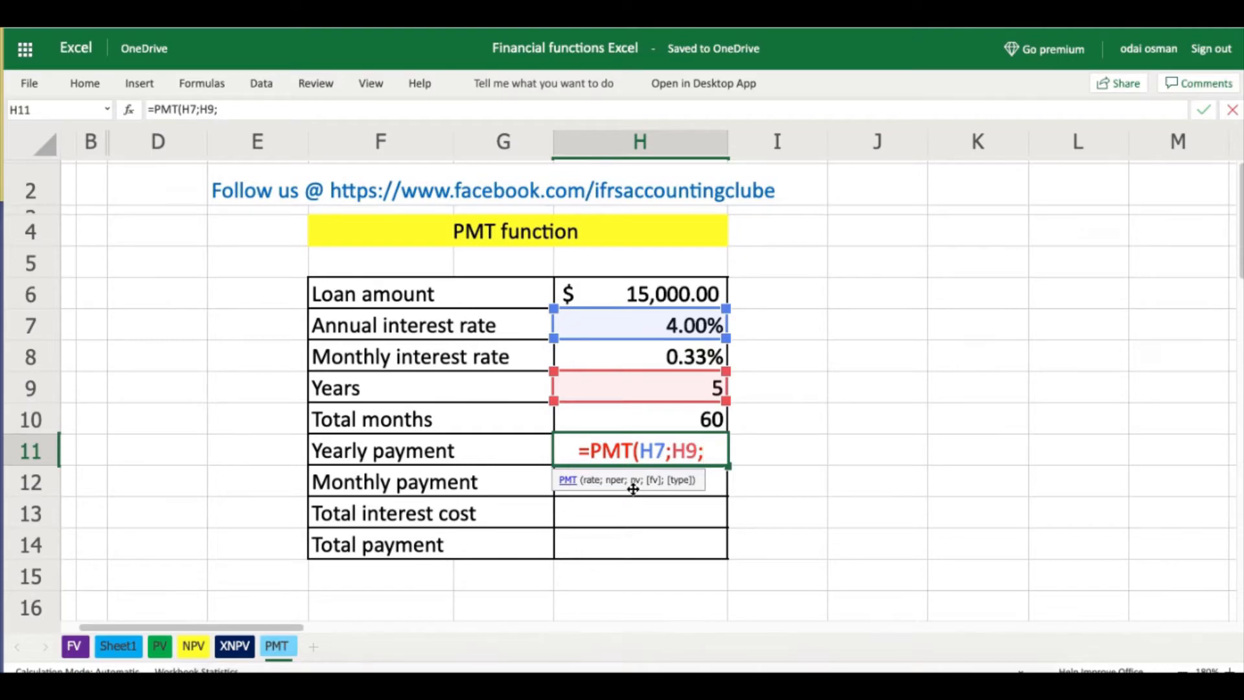
left_click(638, 298)
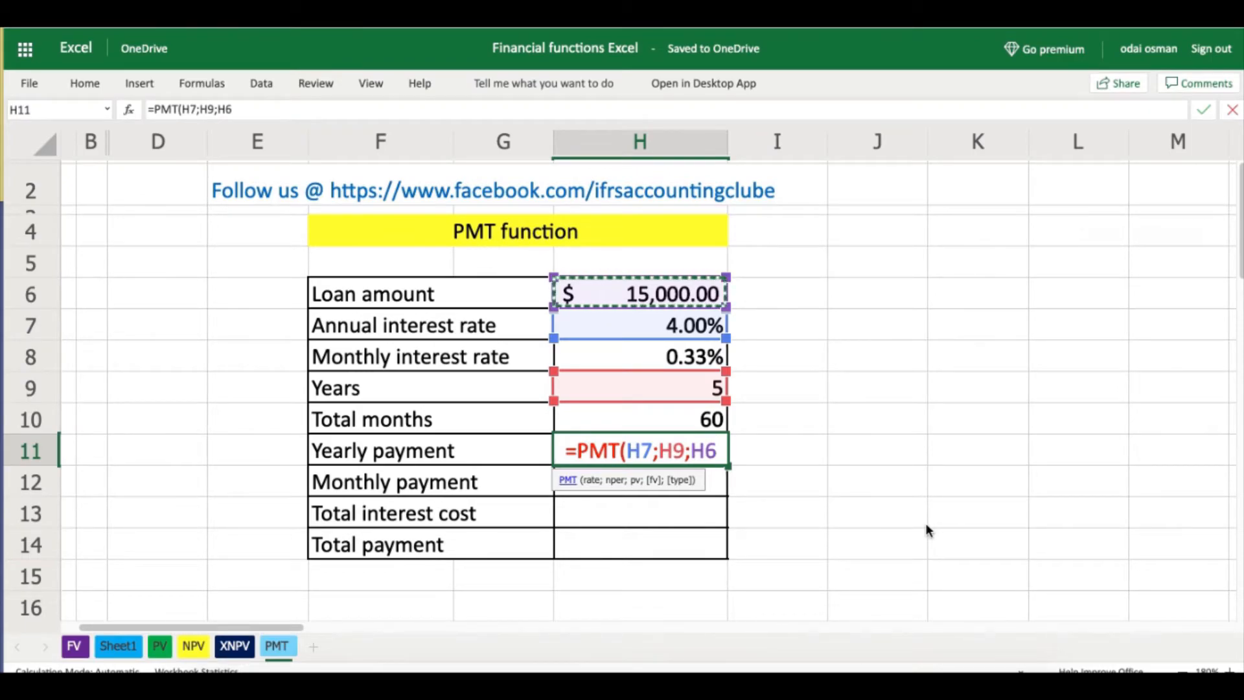
type(")")
key("Return")
key("Up")
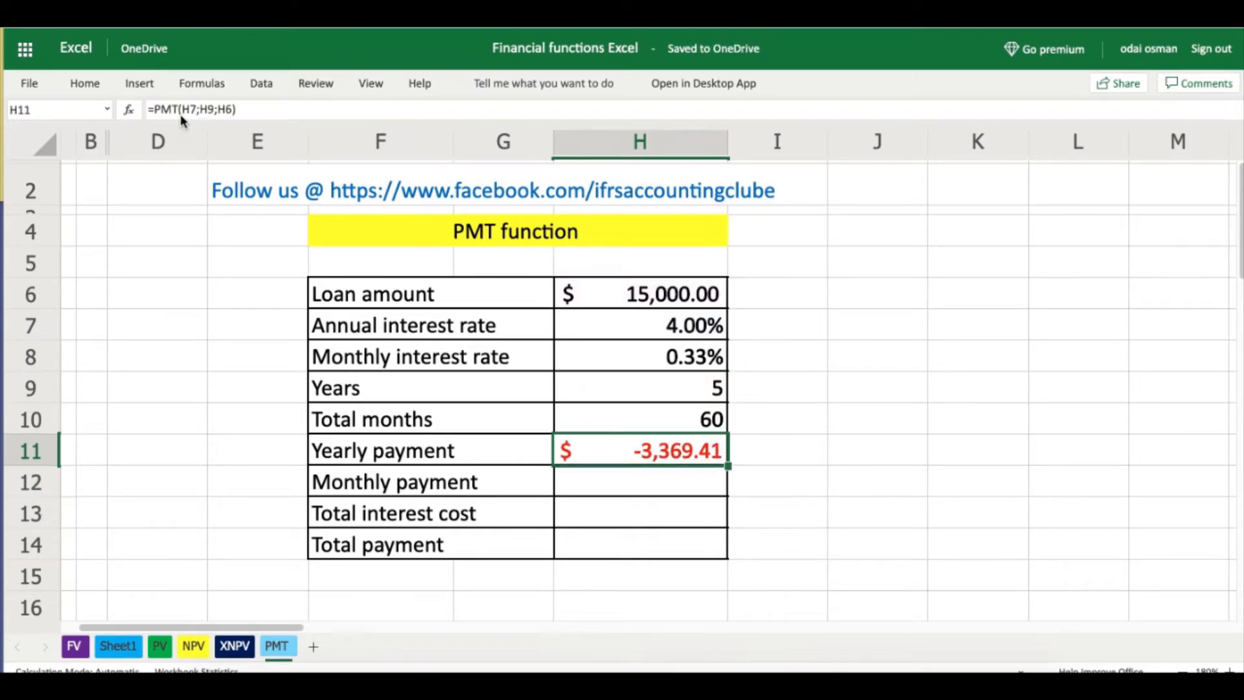
left_click(852, 421)
left_click(710, 427)
left_click(630, 456)
left_click(797, 446)
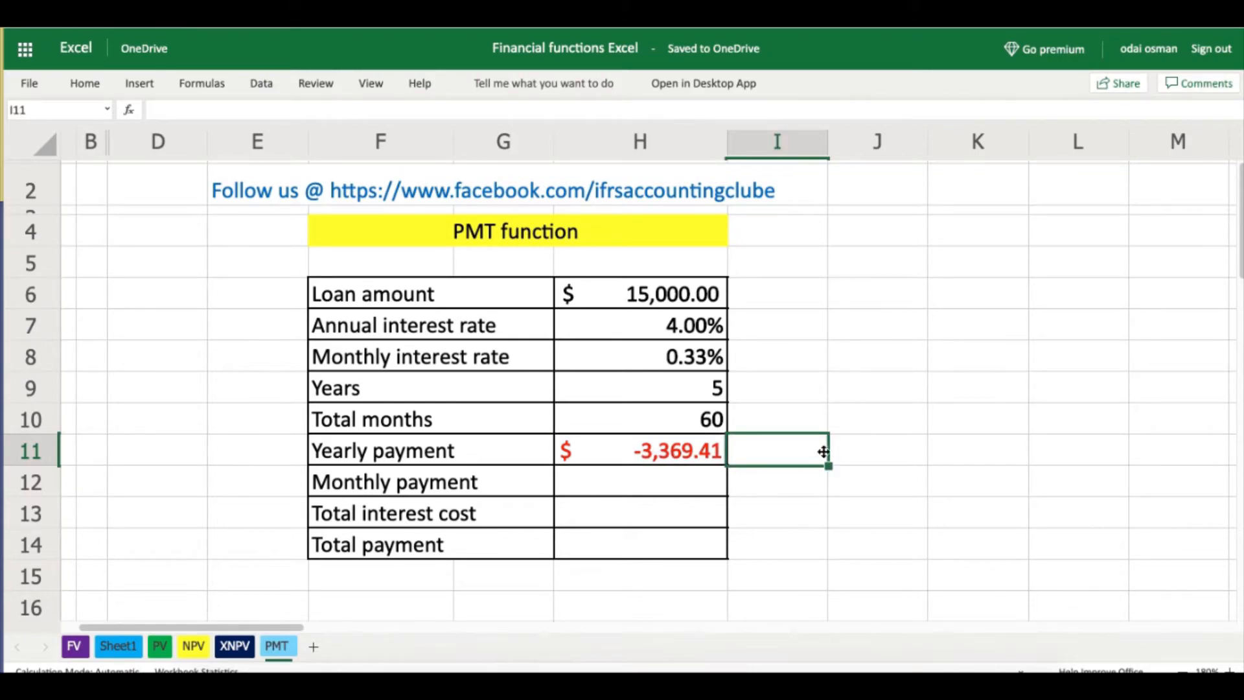
left_click(639, 450)
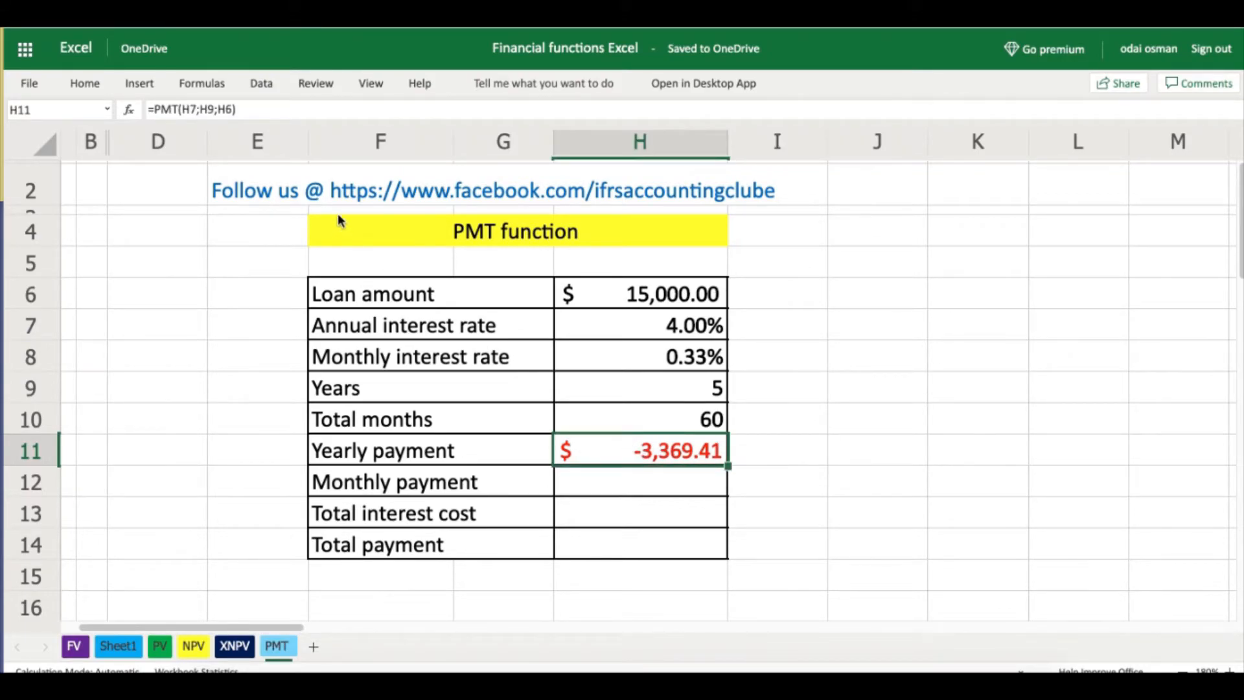
Step: Make the yearly payment in H11 positive by changing its formula to =-PMT(H7;H9;H6)
left_click(153, 109)
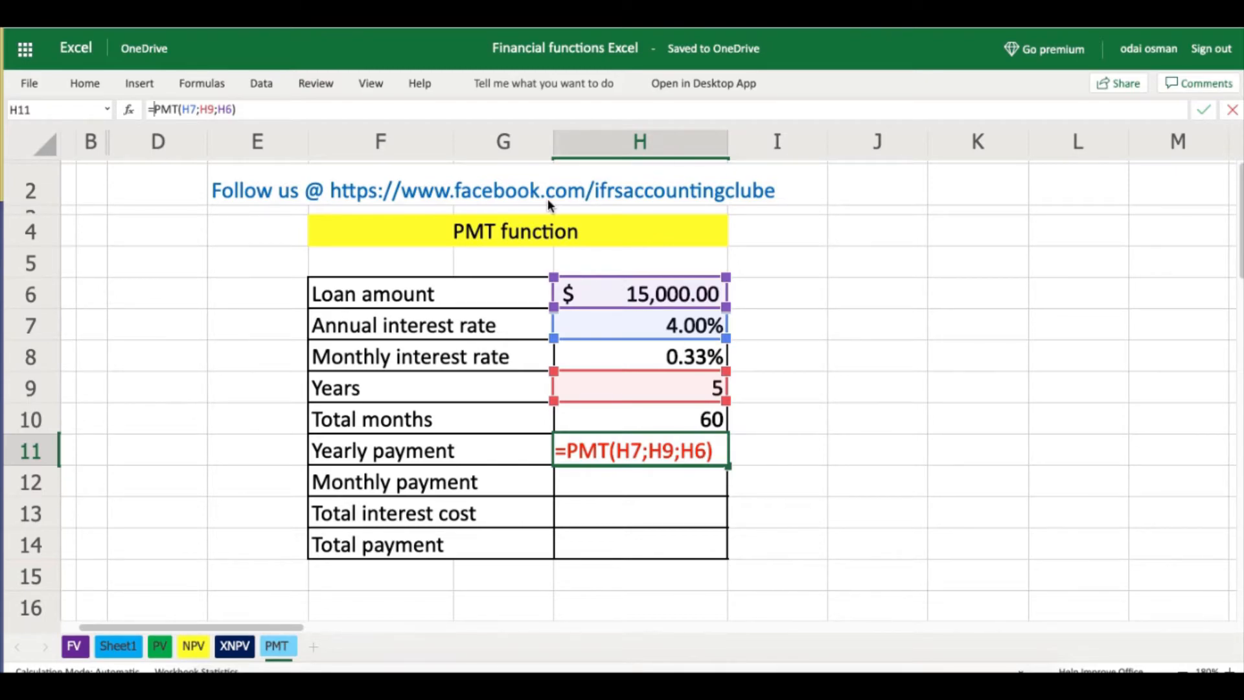
type("-")
key("Return")
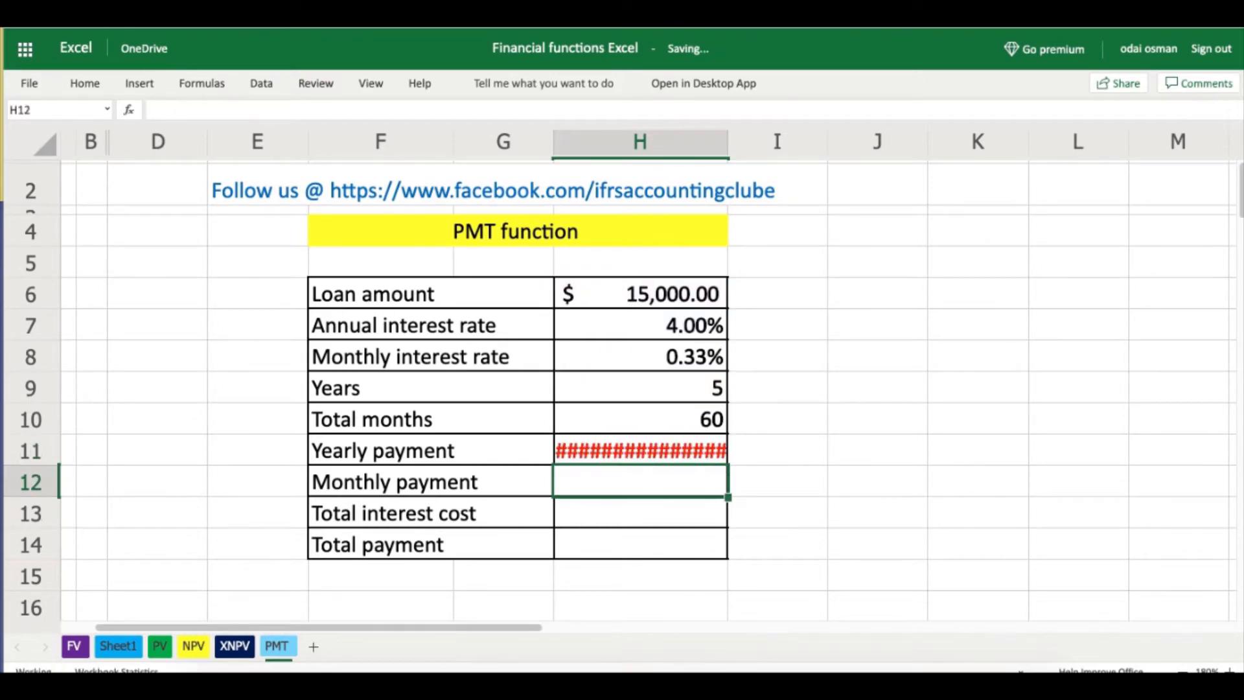
left_click(849, 457)
Step: Calculate the monthly payment in H12 from the monthly rate, total months and loan amount with the formula =PMT(H8;H10;H6)
left_click(381, 490)
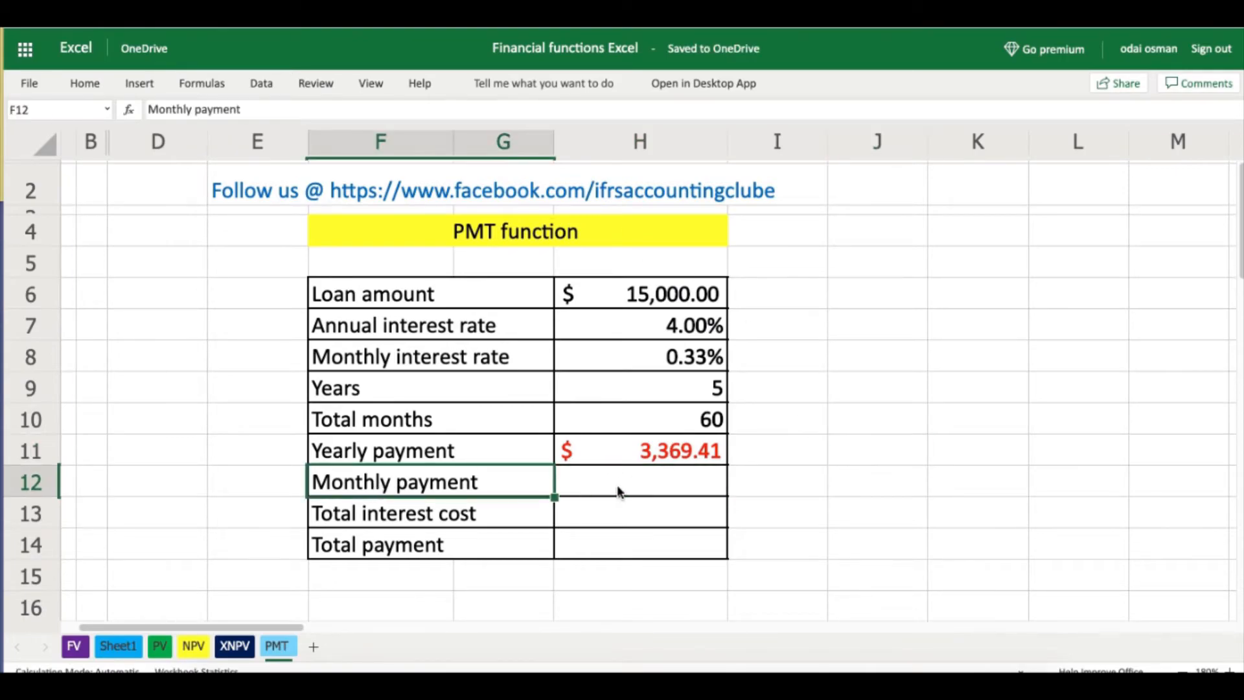
left_click(640, 491)
type("=")
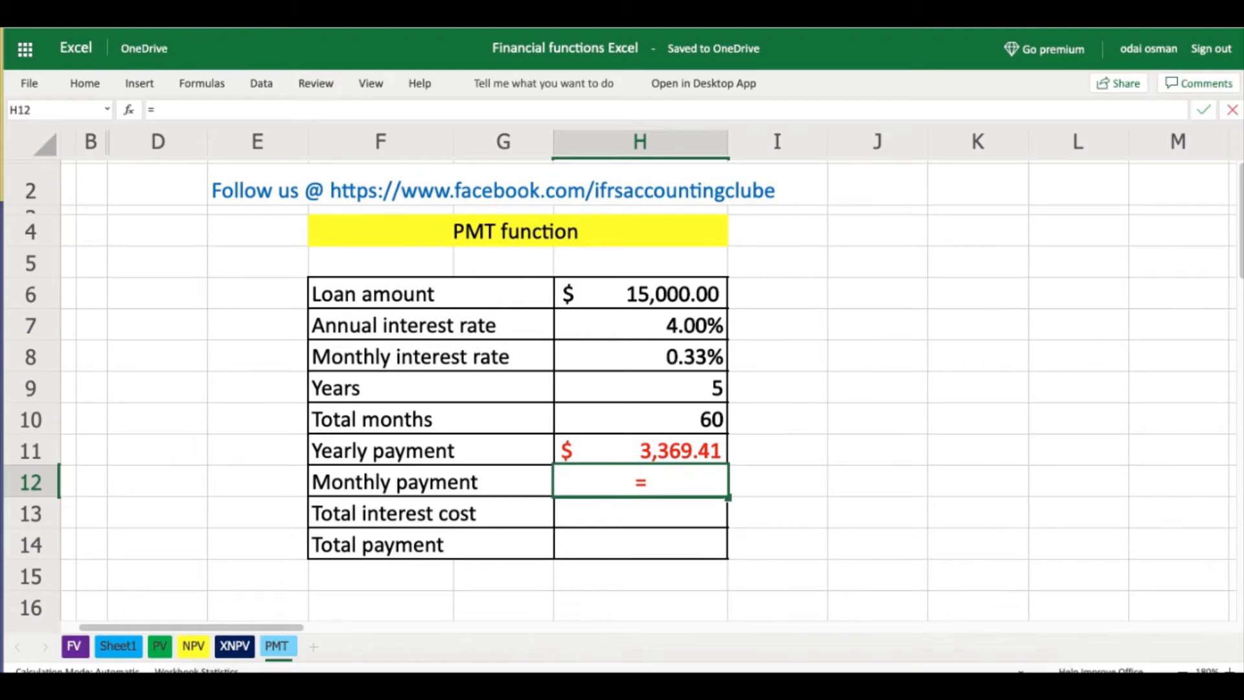
type("pm")
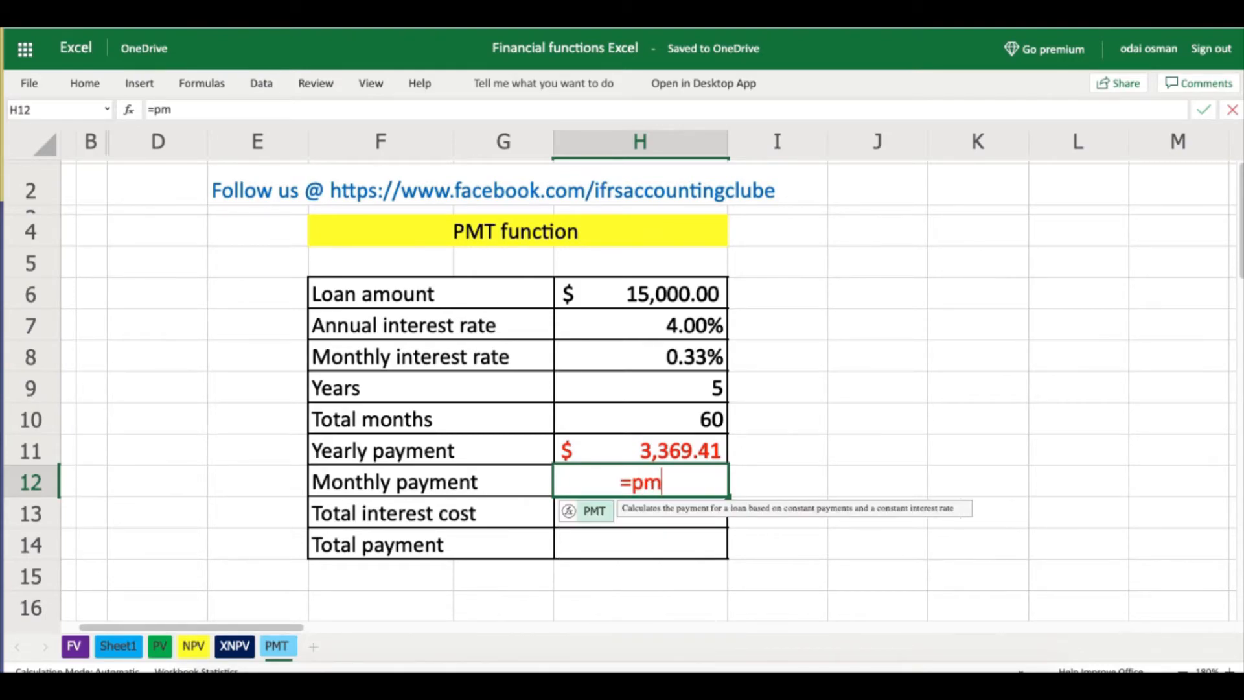
left_click(592, 510)
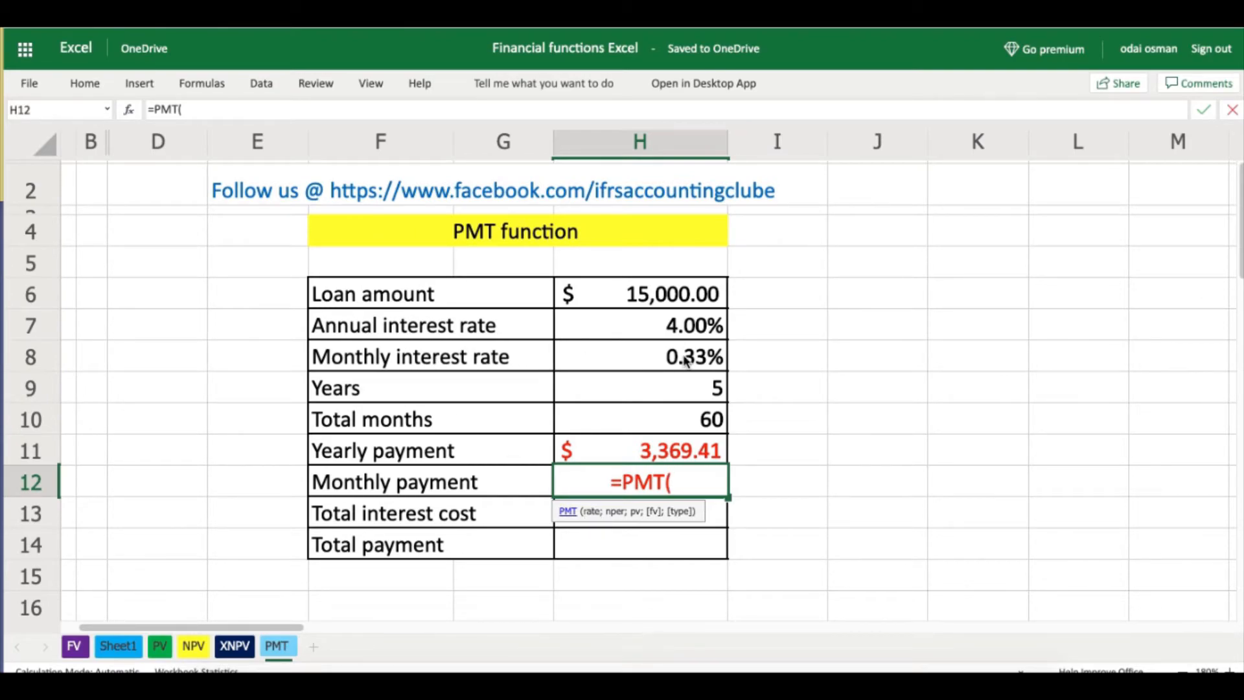
left_click(636, 353)
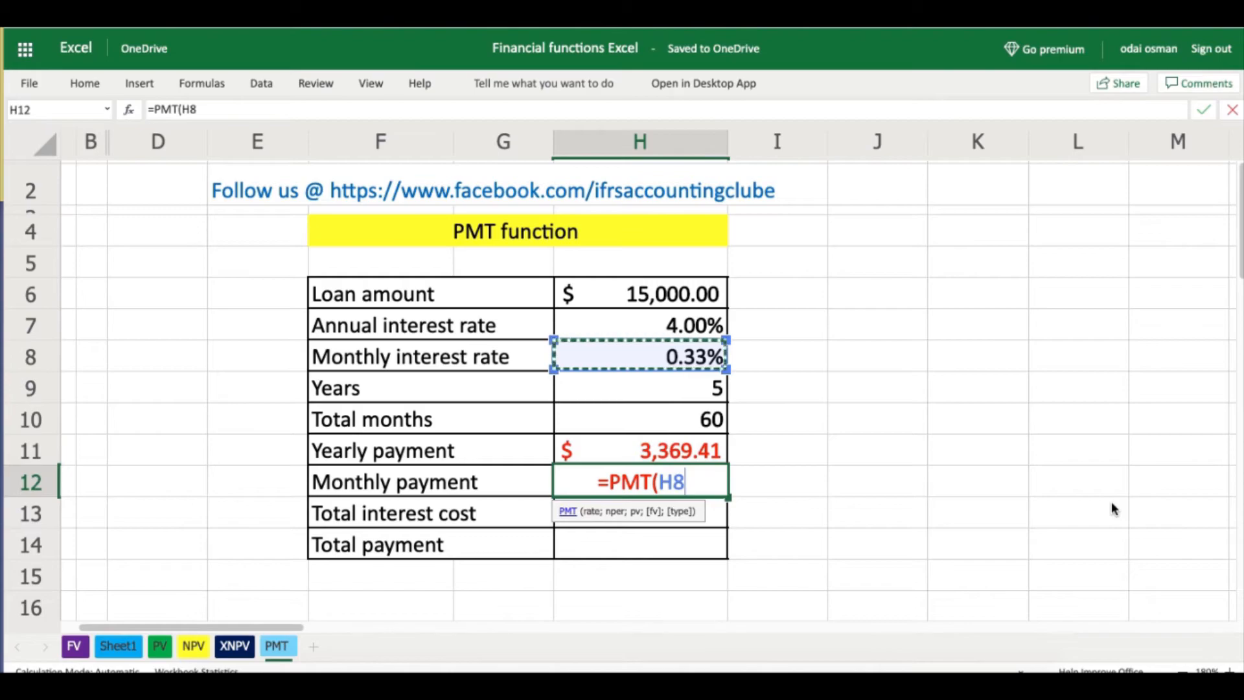
type(";")
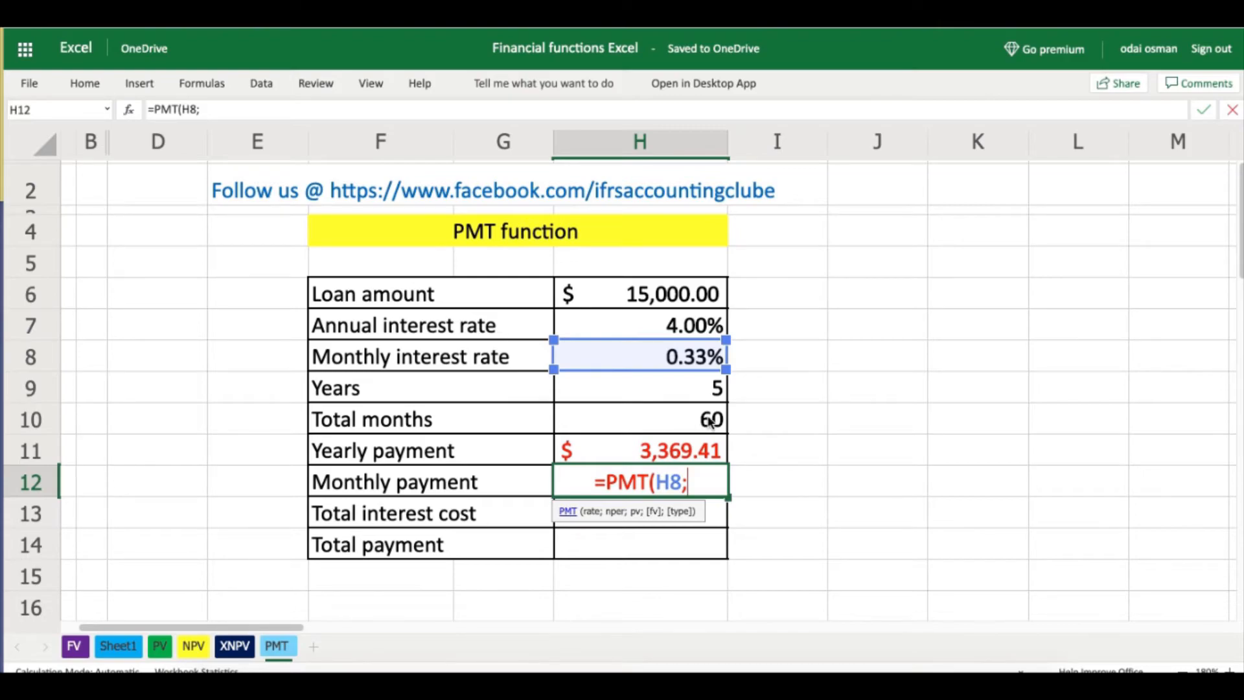
left_click(662, 420)
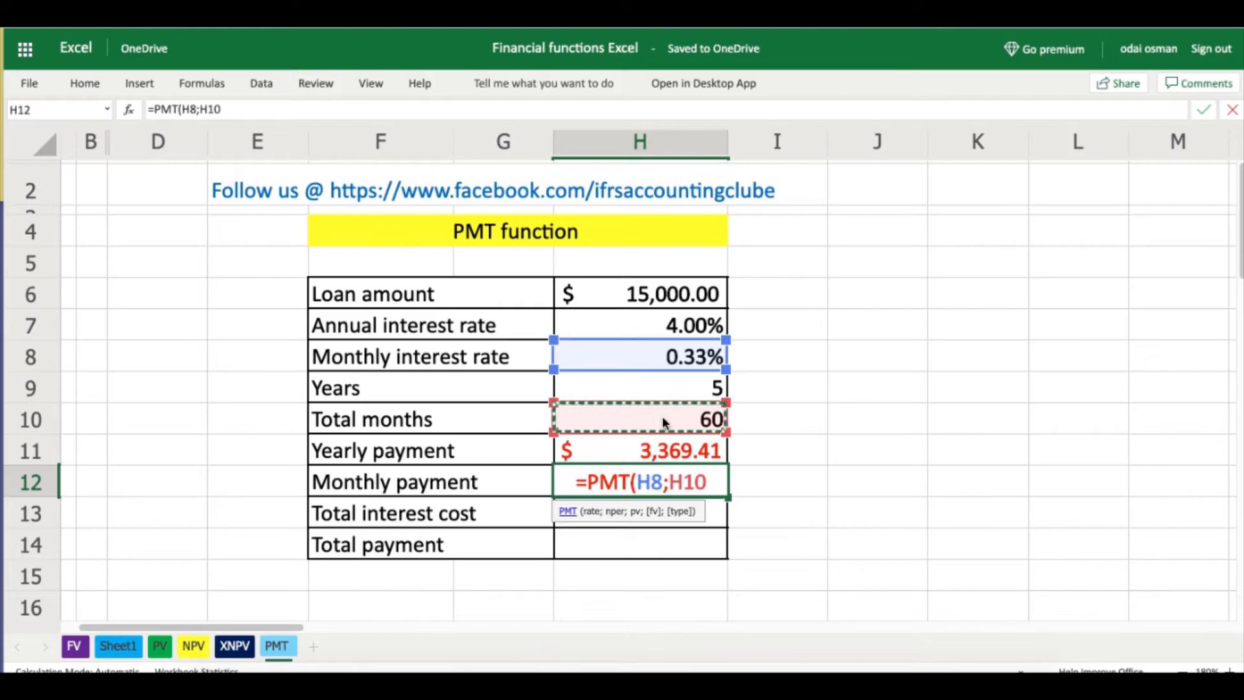
type(";")
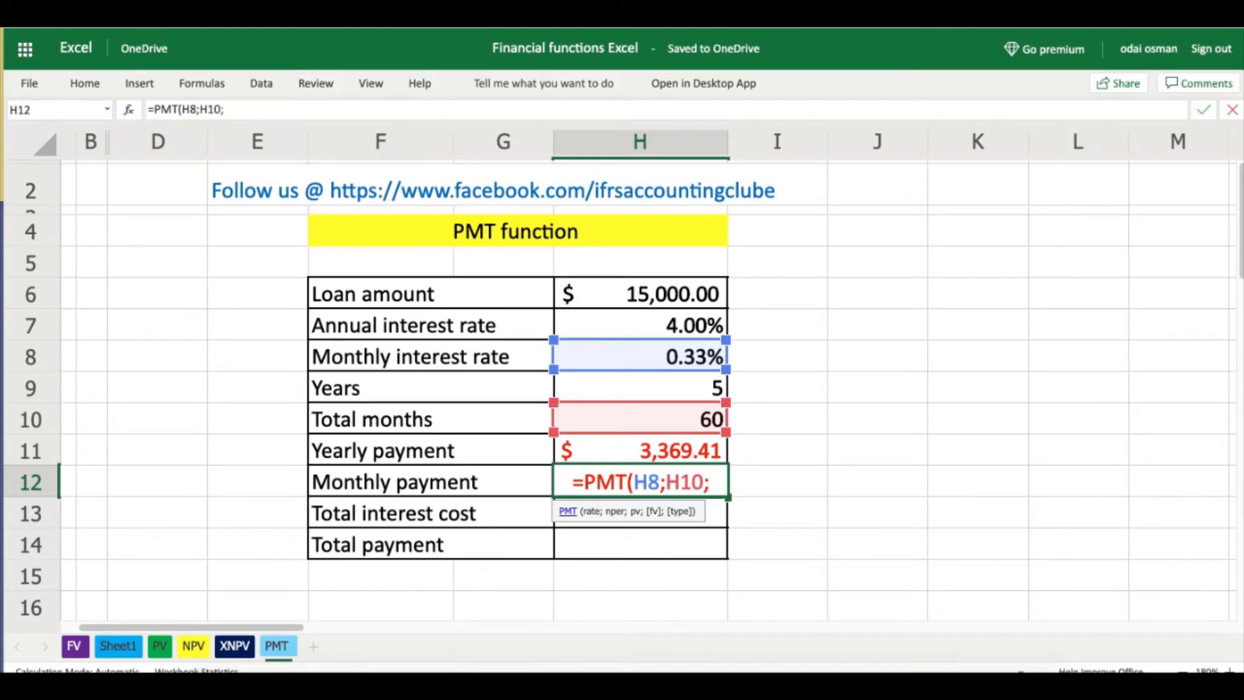
left_click(649, 297)
type(")")
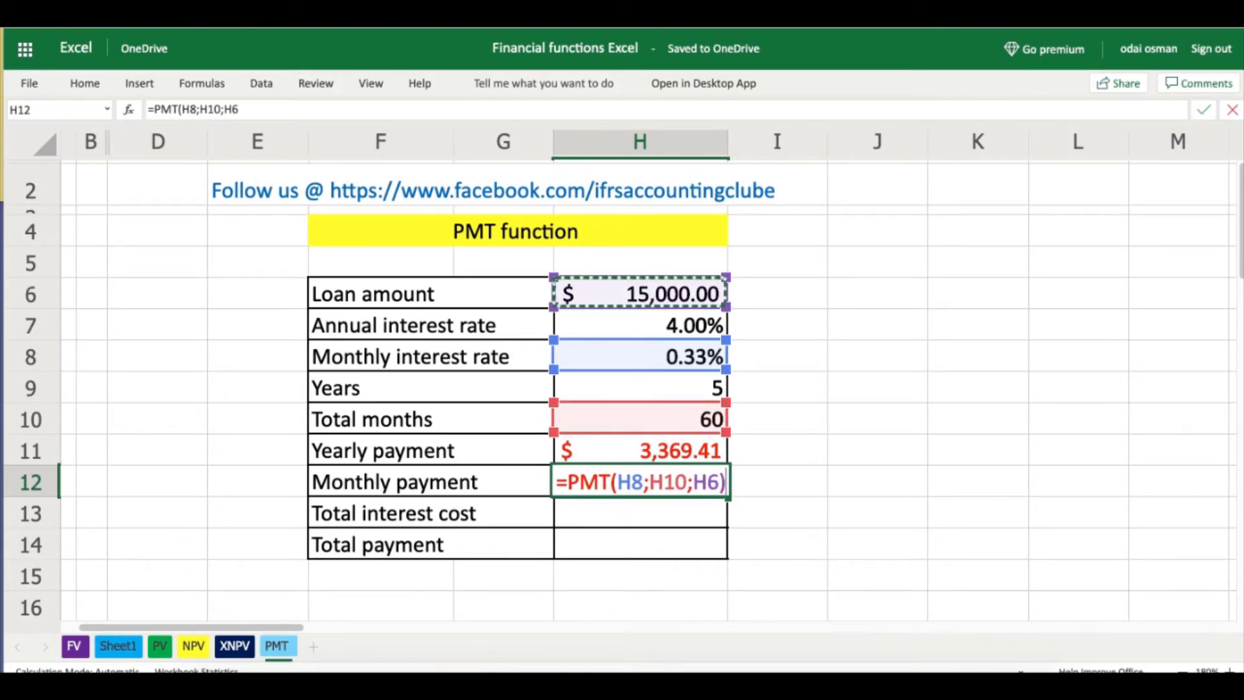
key("Return")
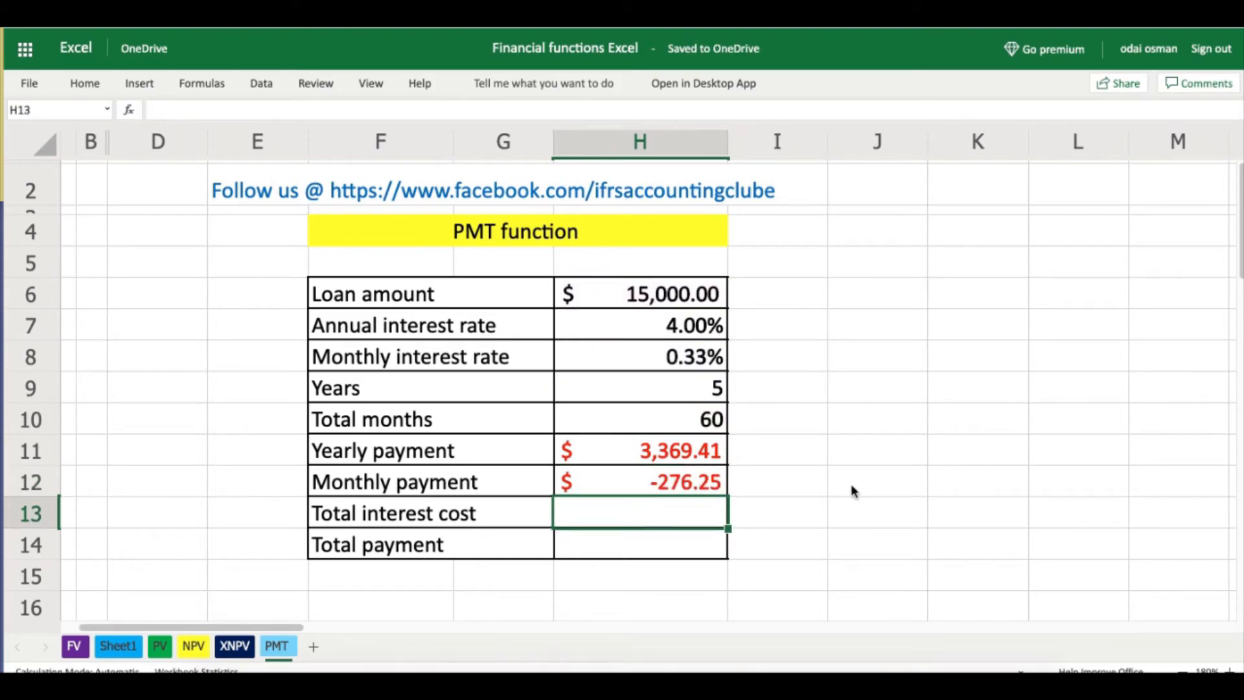
Step: Make the monthly payment in H12 positive by changing its formula to =-PMT(H8;H10;H6)
left_click(653, 492)
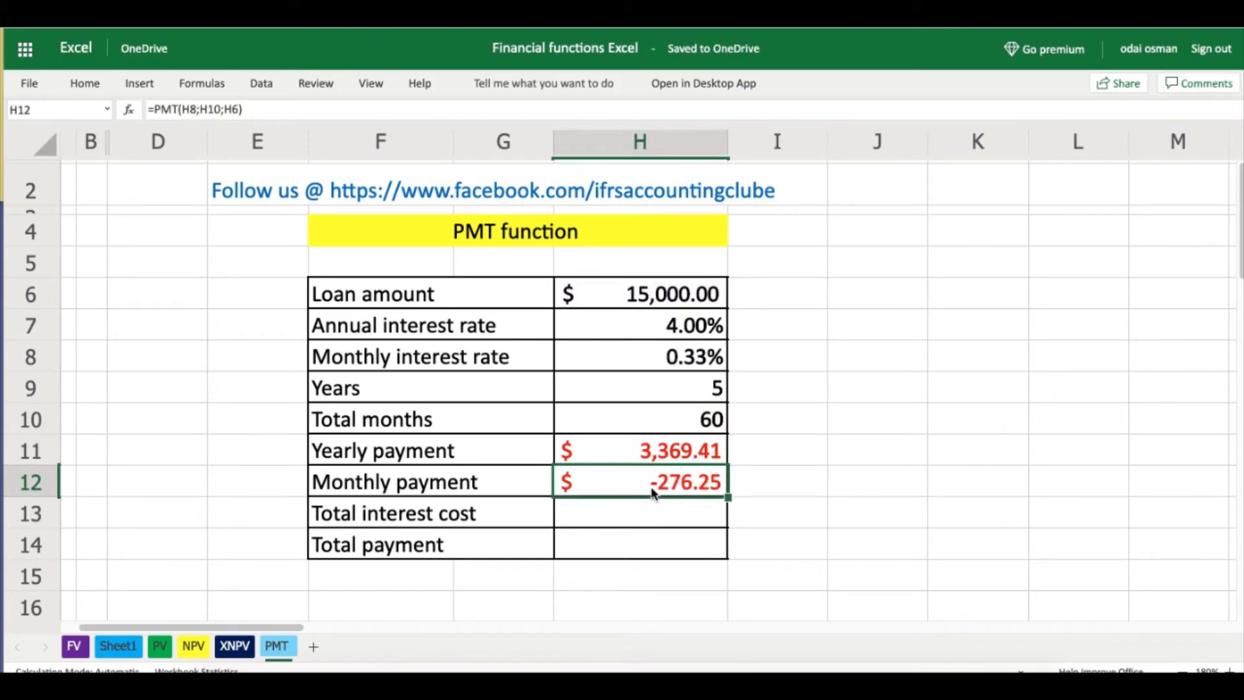
left_click(153, 109)
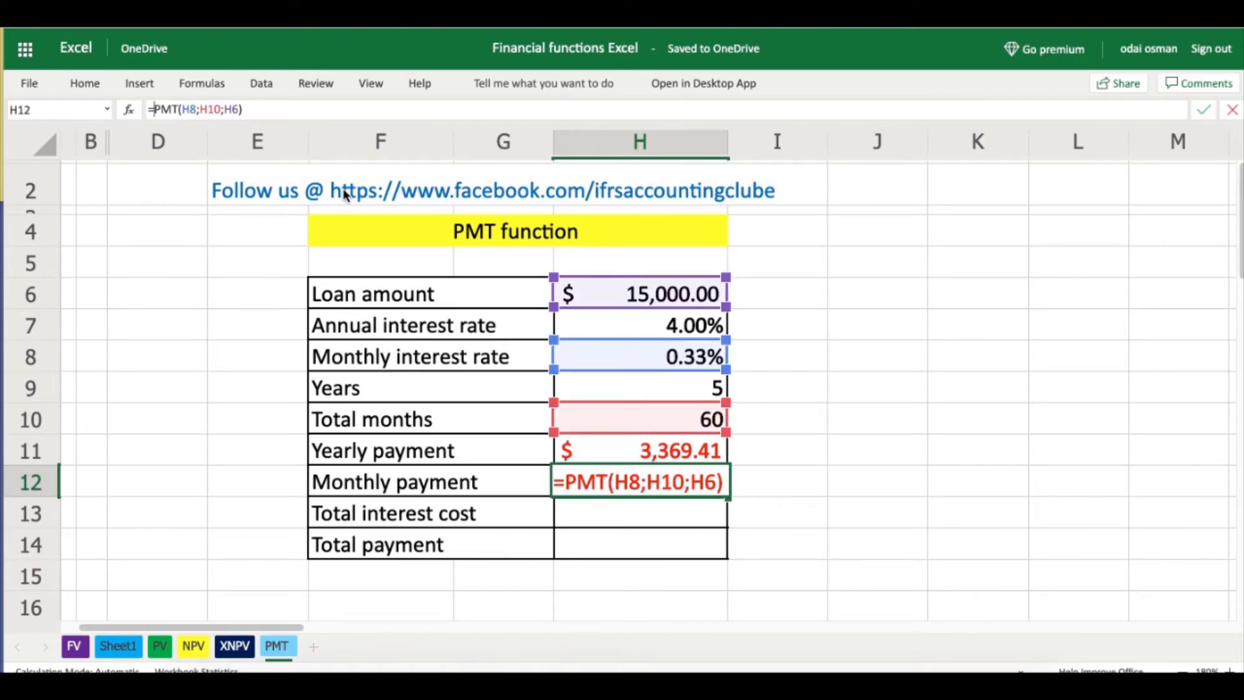
type("-")
key("ctrl+Return")
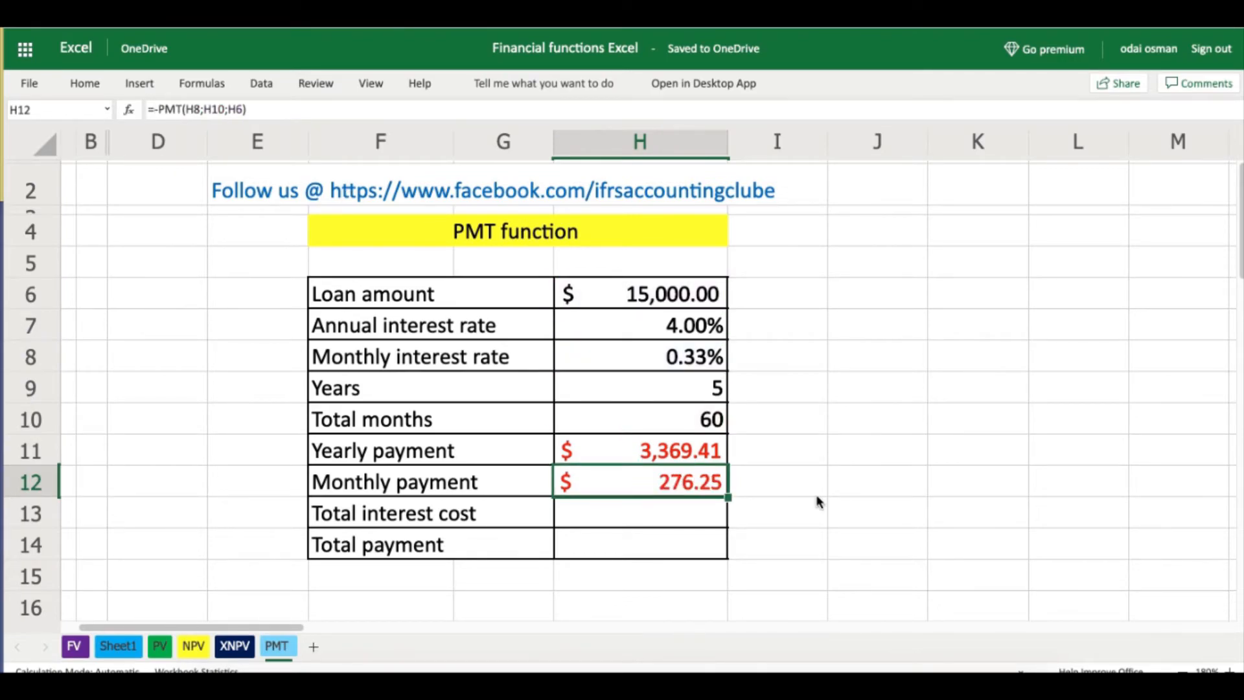
left_click(434, 483)
left_click(635, 480)
left_click(366, 522)
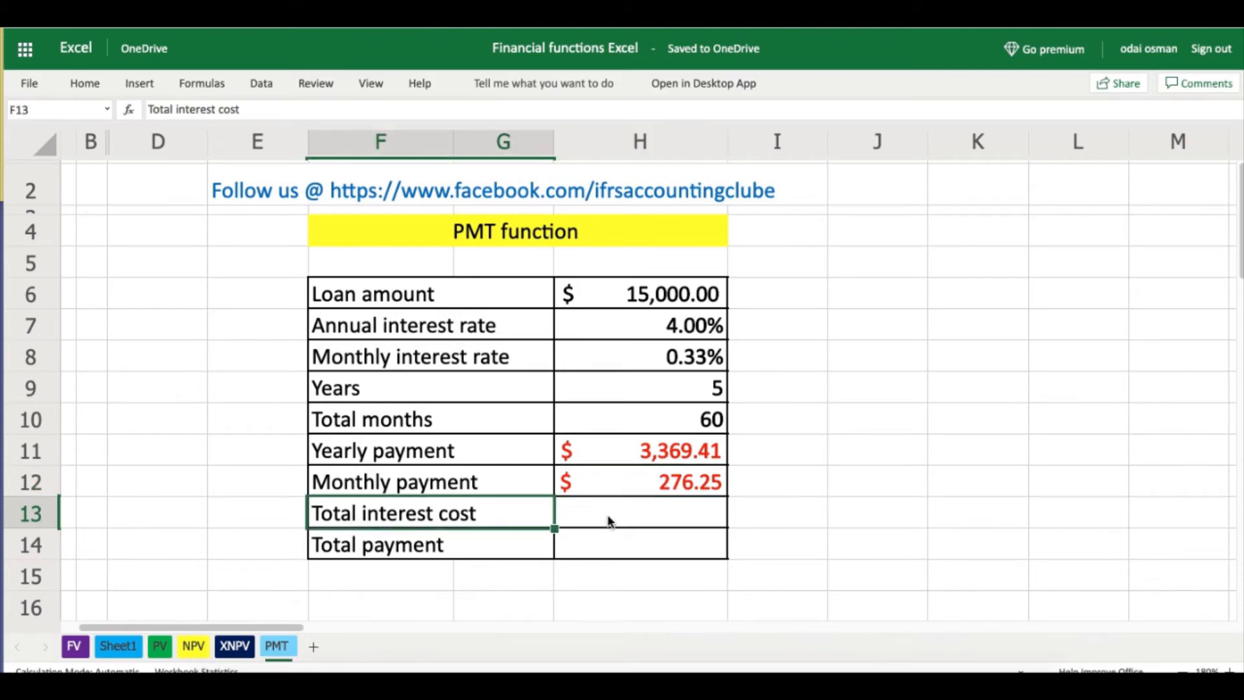
left_click(642, 511)
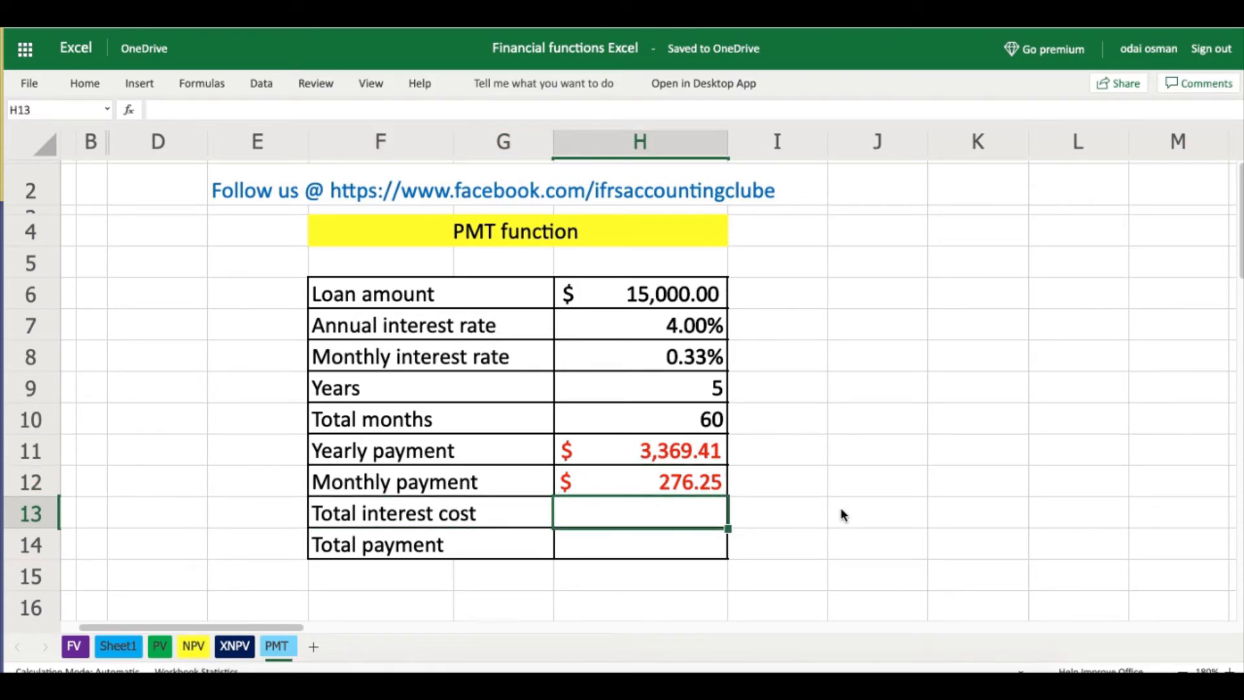
left_click(543, 506)
left_click(623, 505)
Step: Calculate the total payment in H14 by multiplying the yearly payment by the years with the formula =H11*H9
left_click(654, 548)
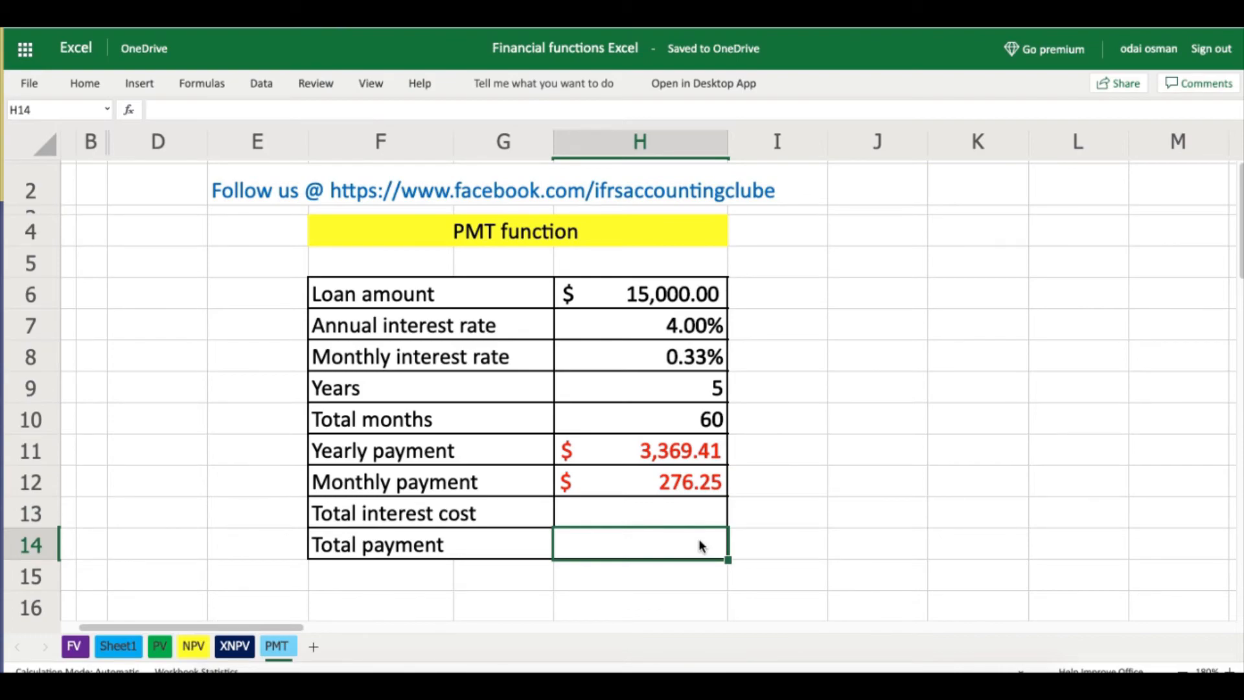
type("=")
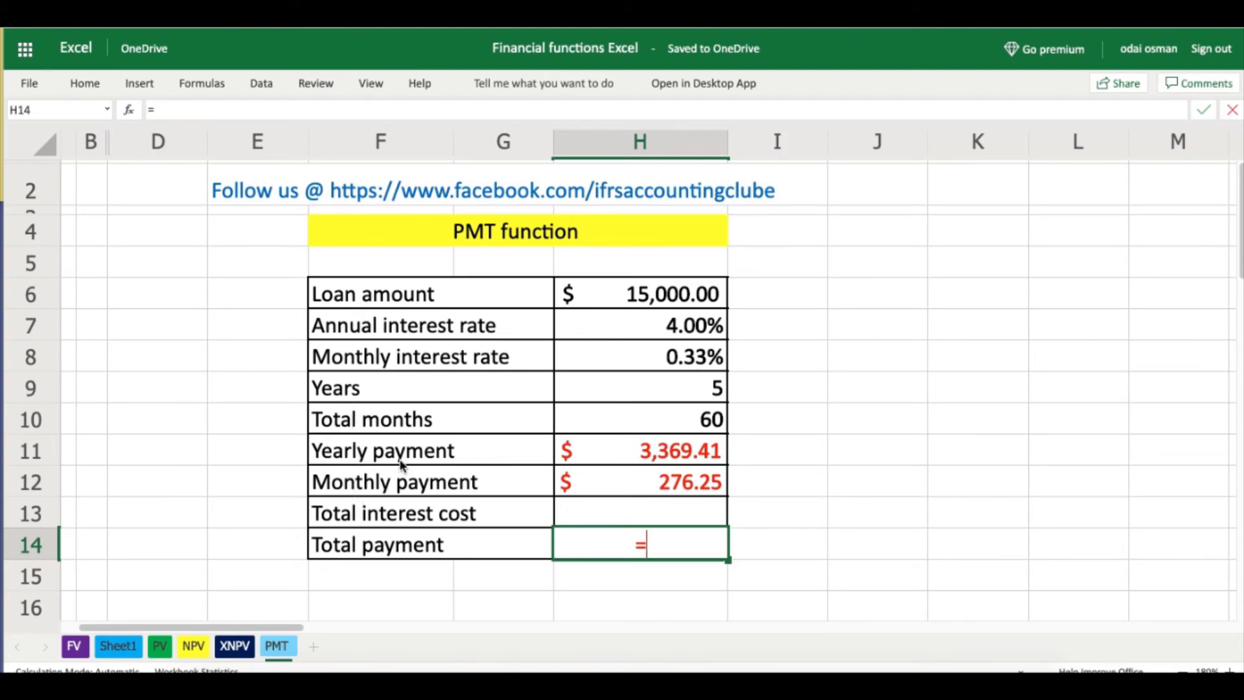
left_click(677, 453)
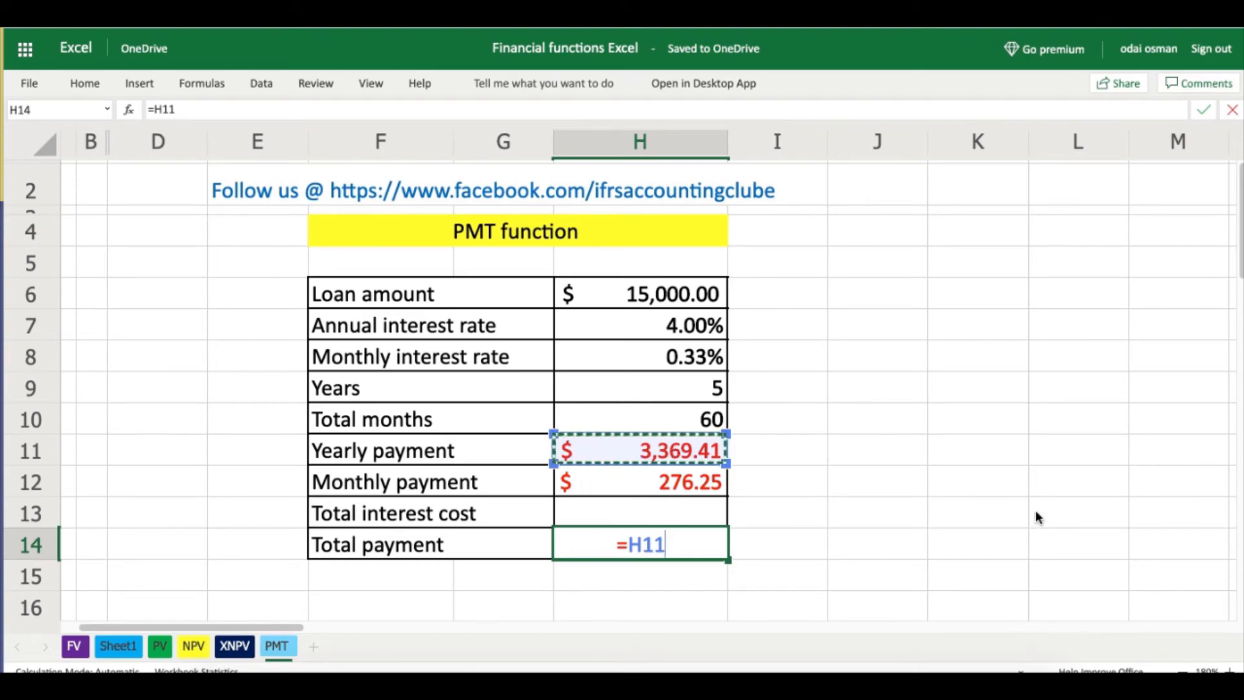
type("*")
left_click(645, 387)
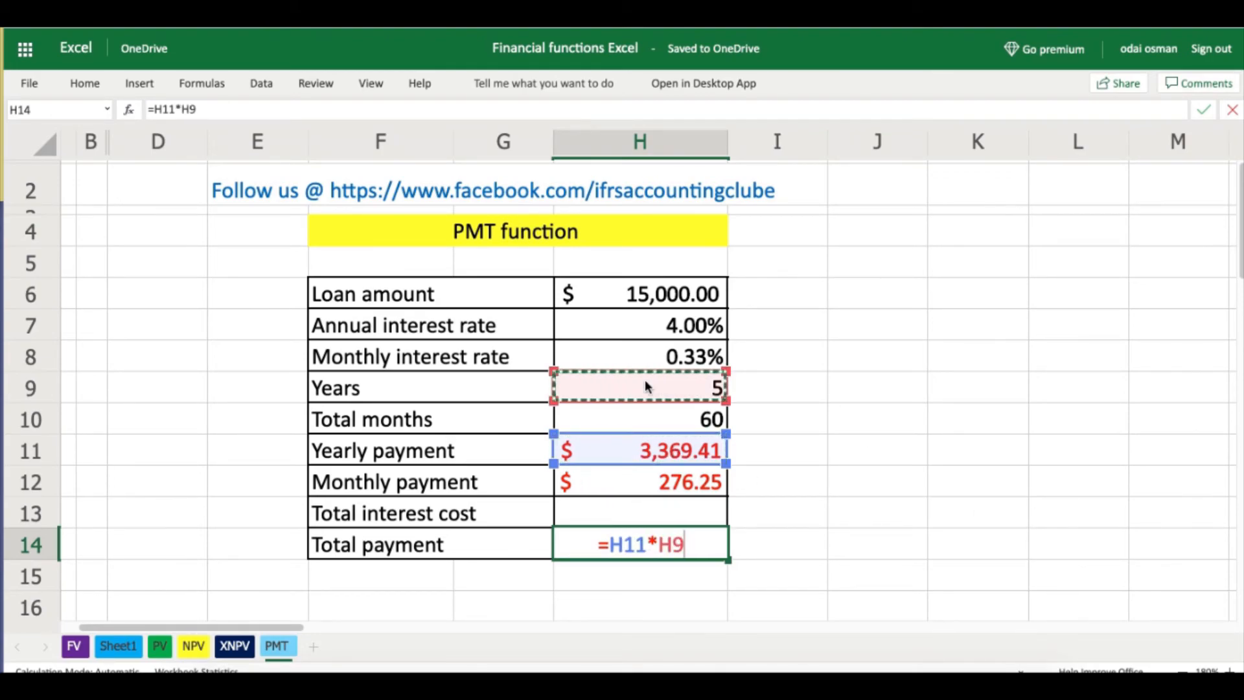
key("Return")
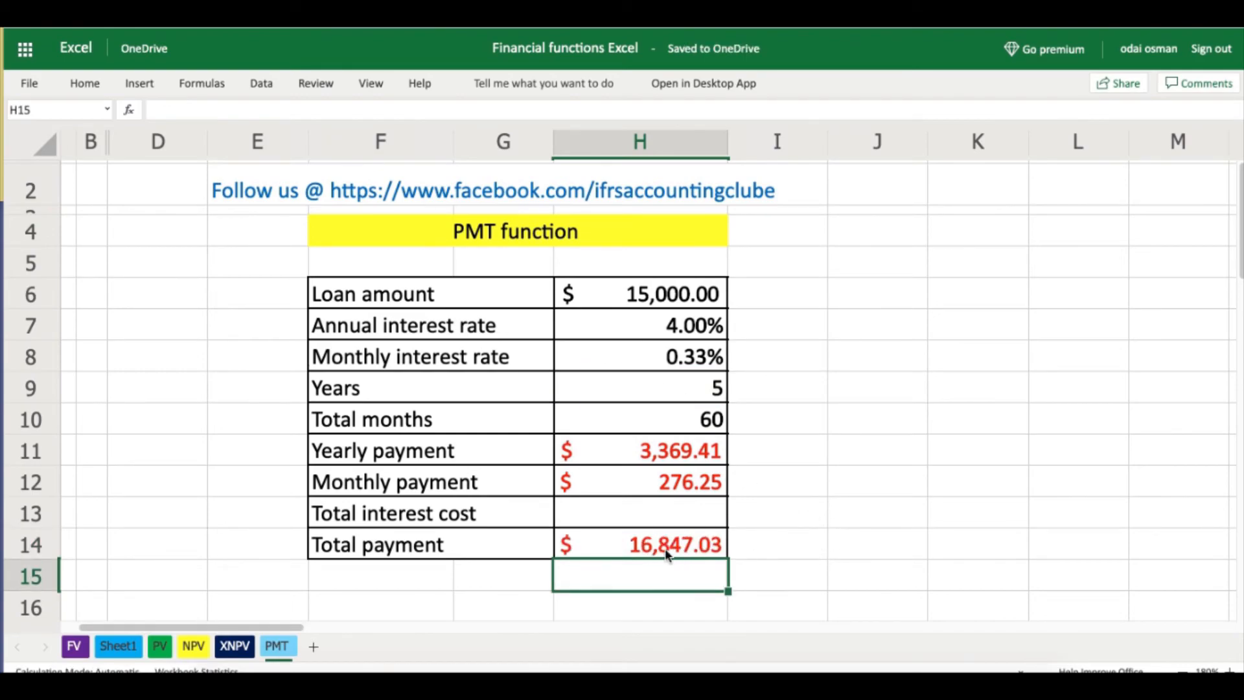
left_click(785, 552)
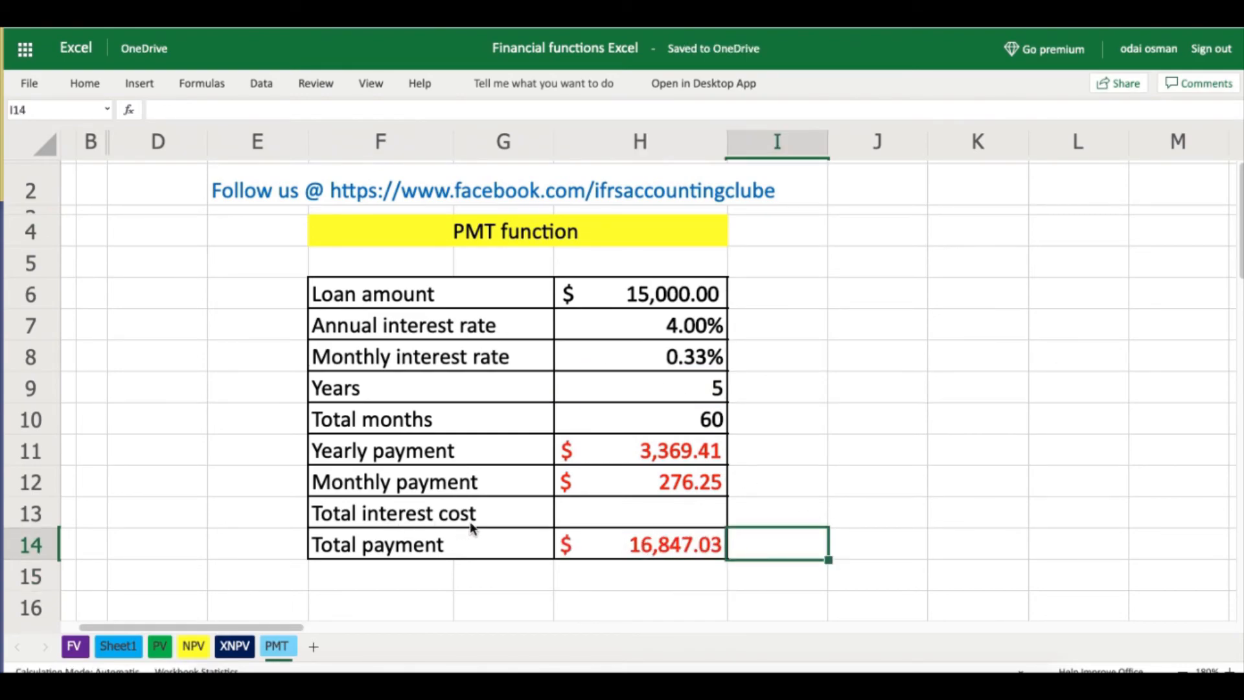
Step: Calculate the total interest cost in H13 by subtracting the loan amount from the total payment with the formula =H14-H6
left_click(642, 515)
type("=")
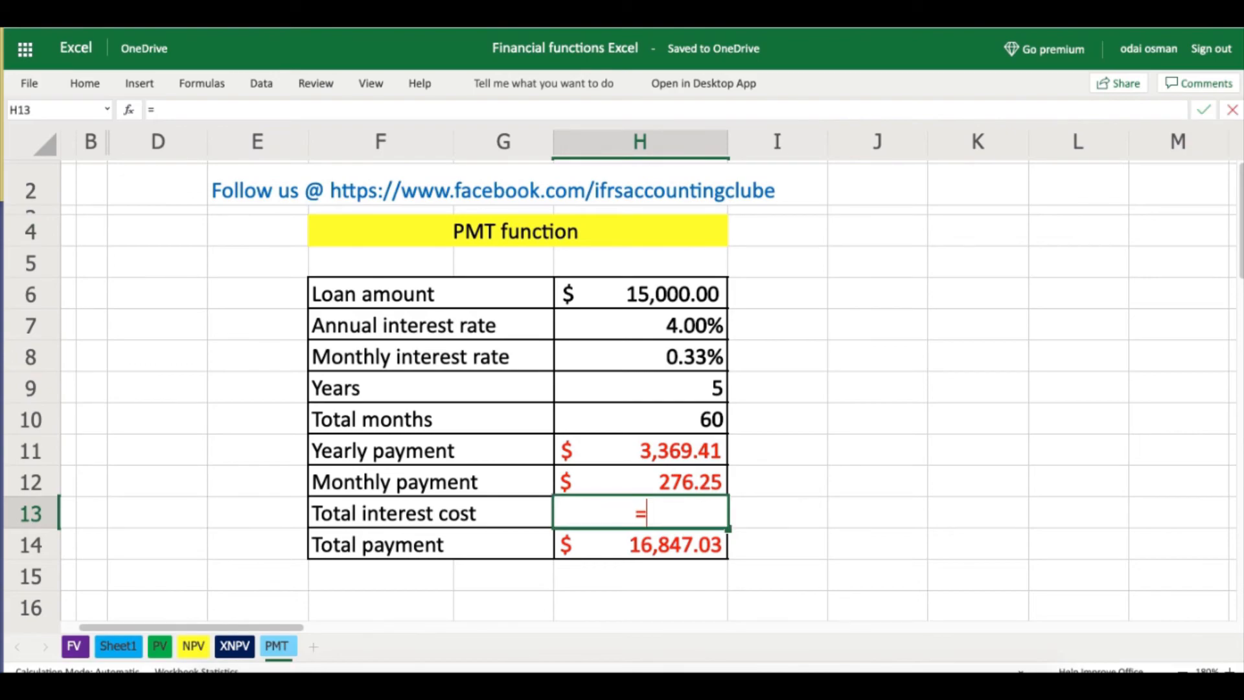
left_click(662, 546)
type("-")
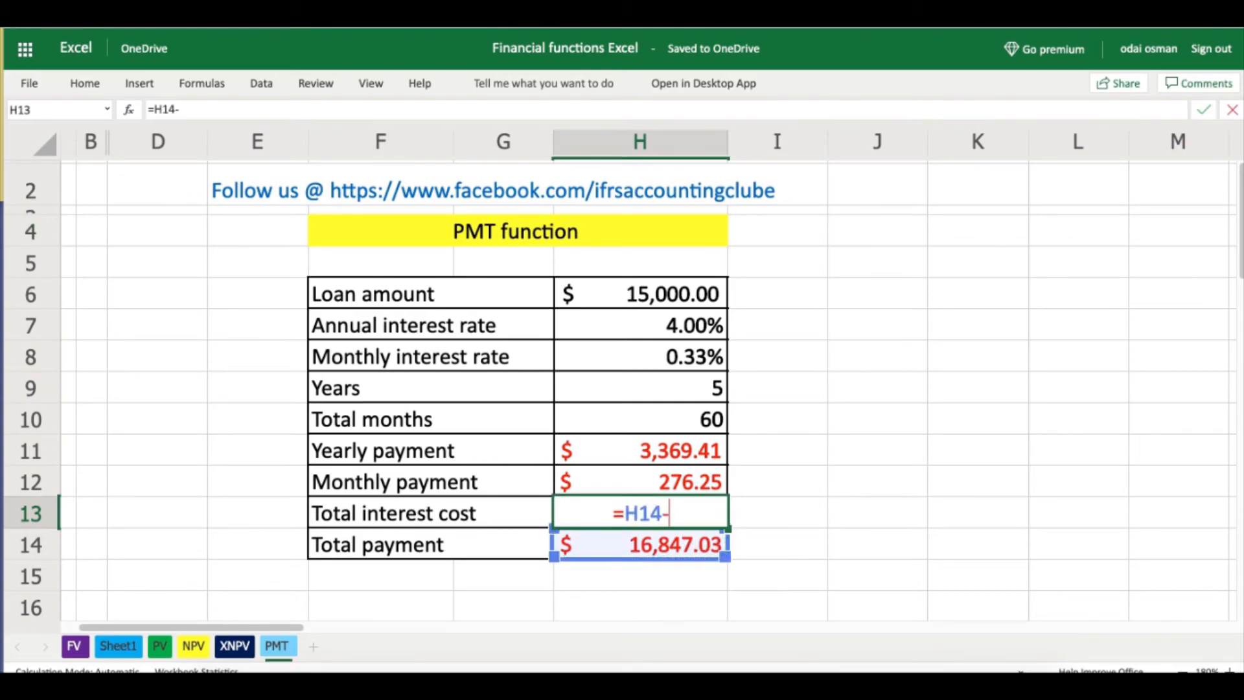
left_click(636, 298)
key("Return")
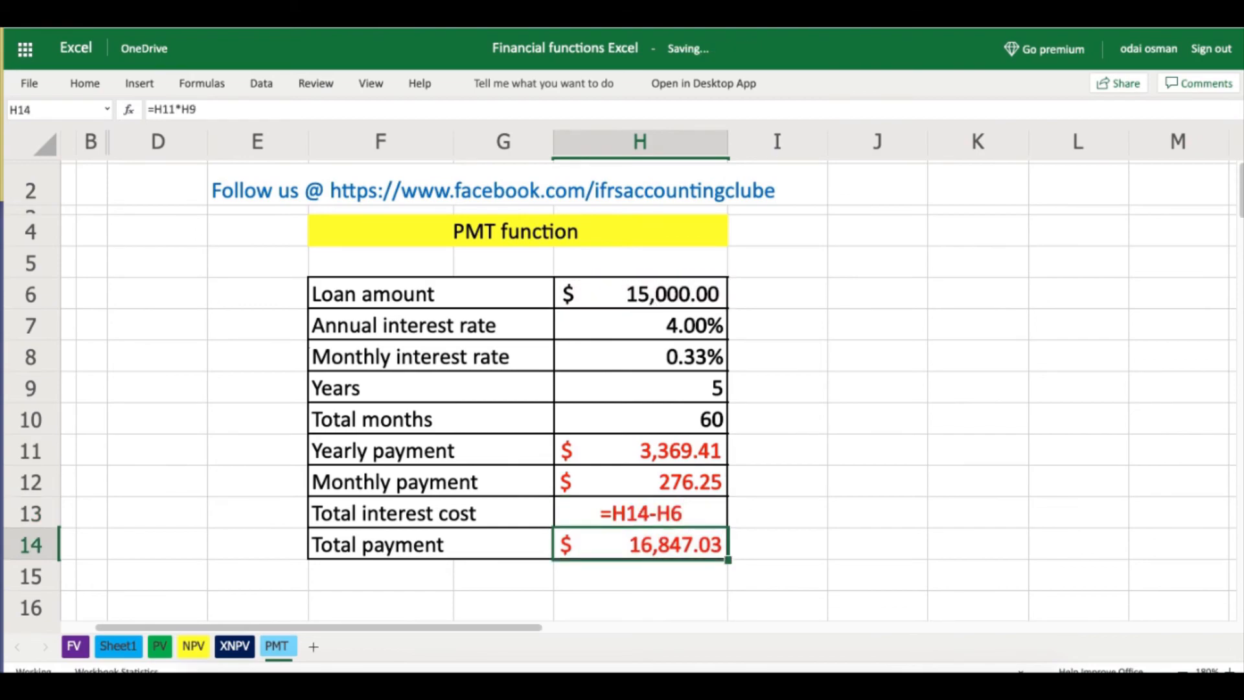
key("Up")
key("Right")
key("Right")
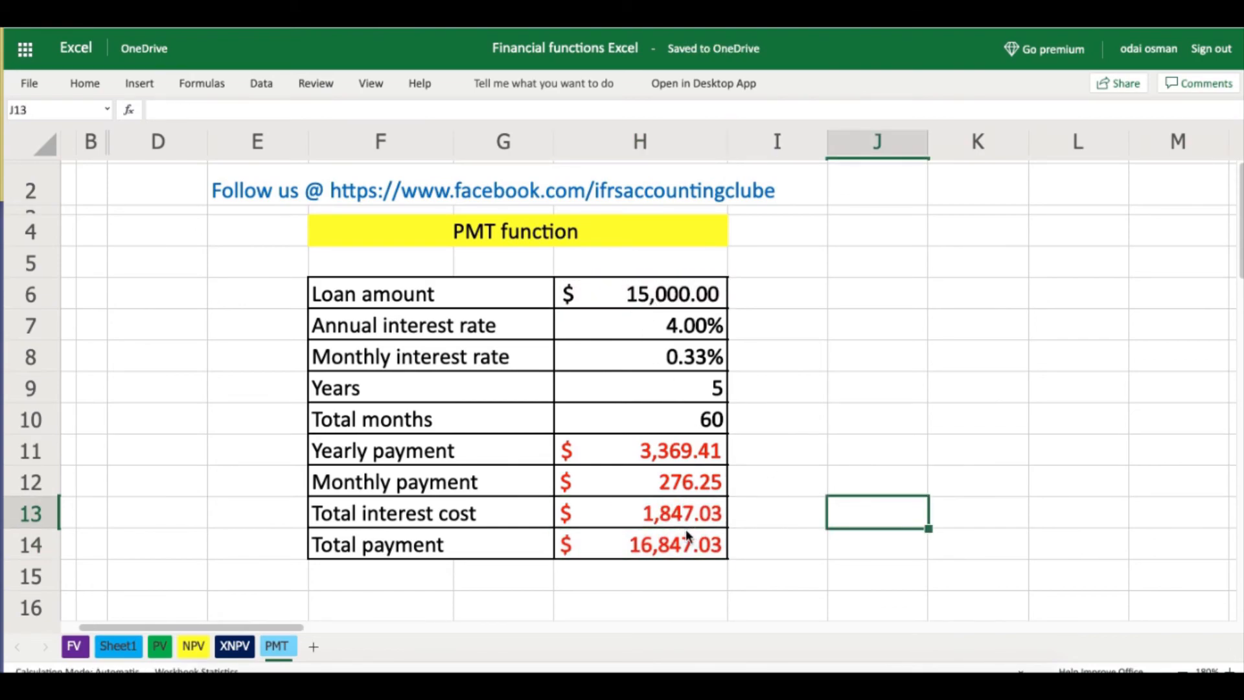
left_click(851, 574)
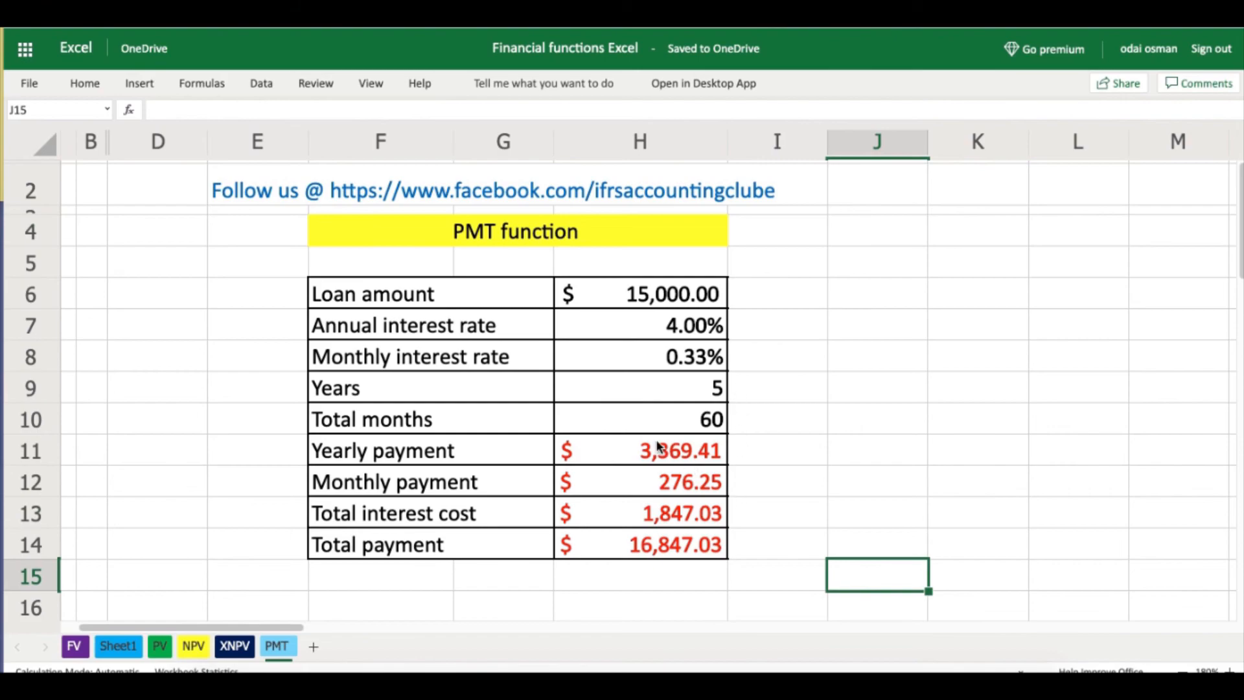
left_click(387, 457)
left_click(688, 455)
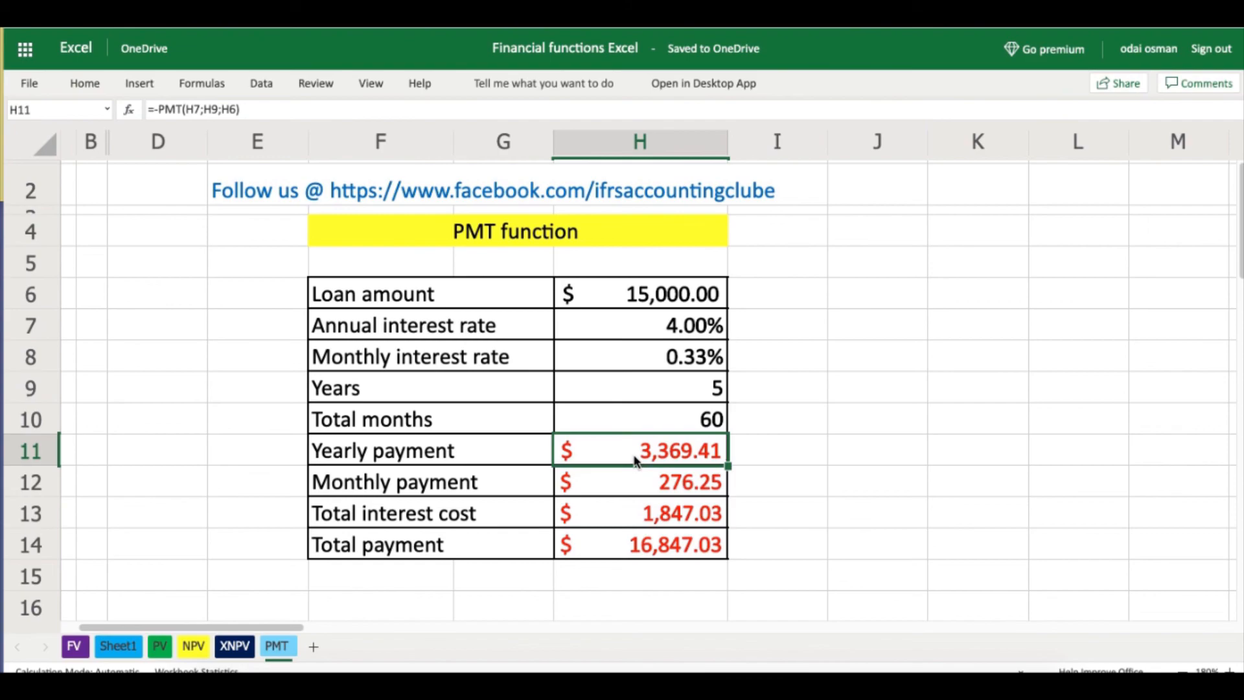
left_click(922, 395)
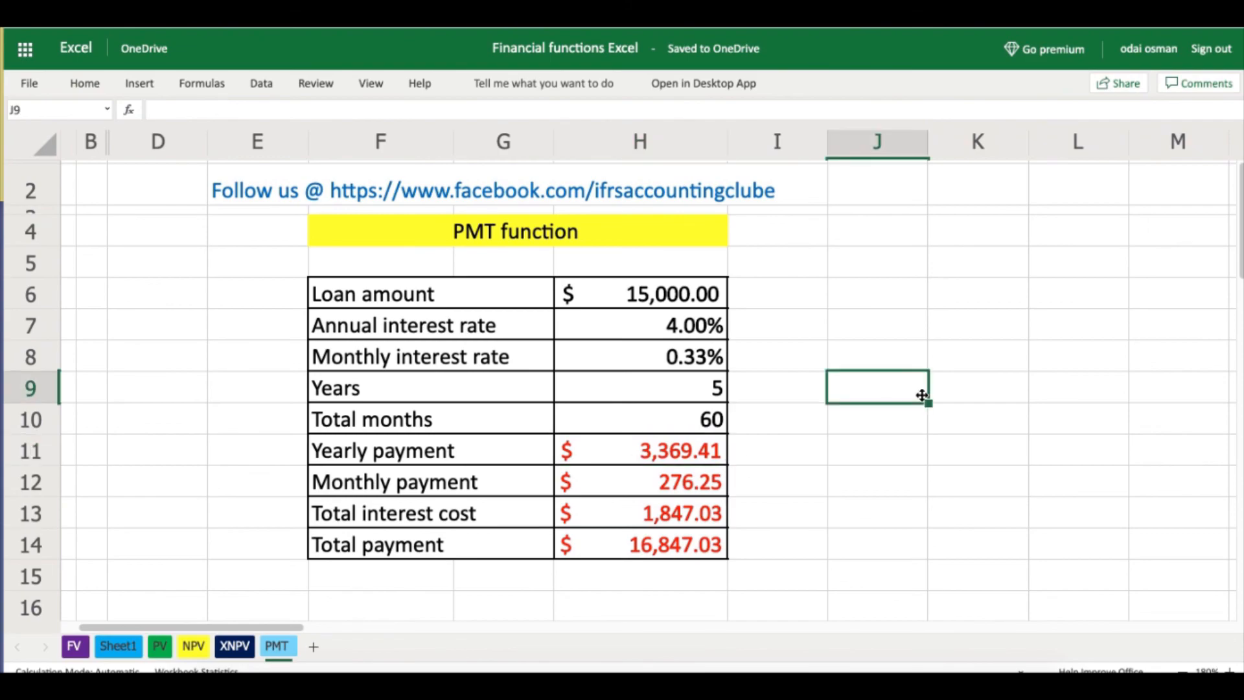